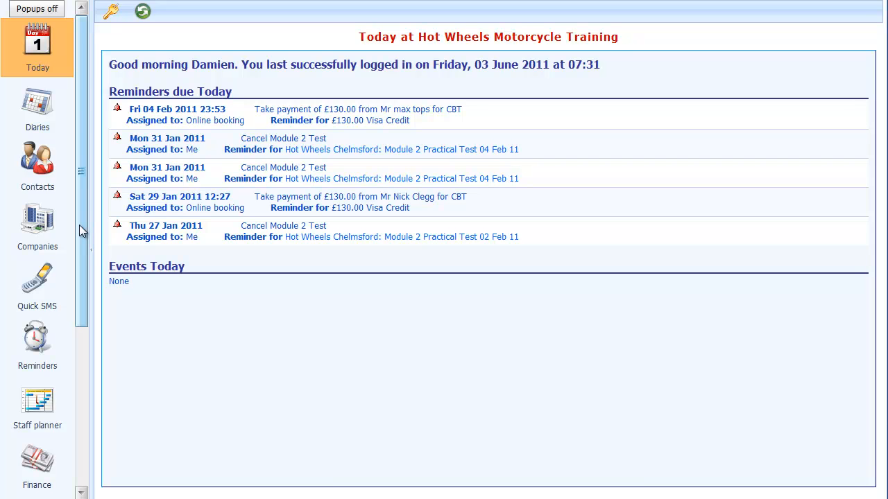
Under Finance > Credit card handling, set the card payment processor to CardSave.
drag(80, 225, 75, 417)
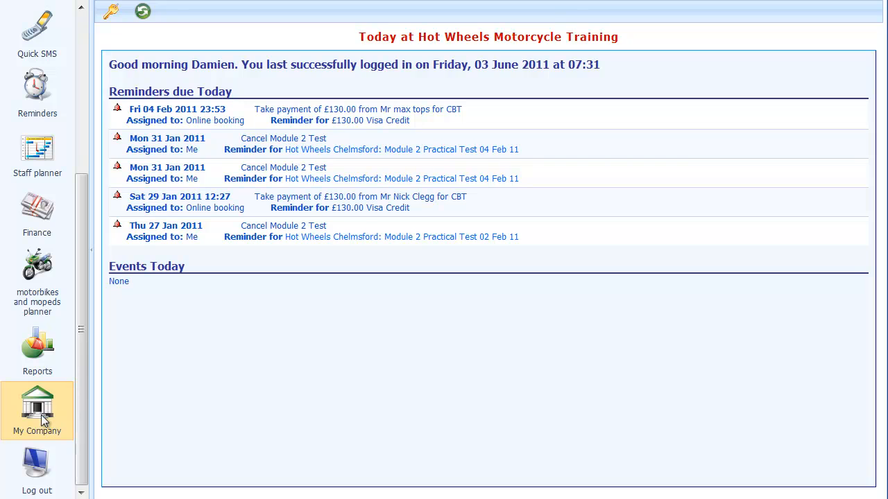
click(41, 414)
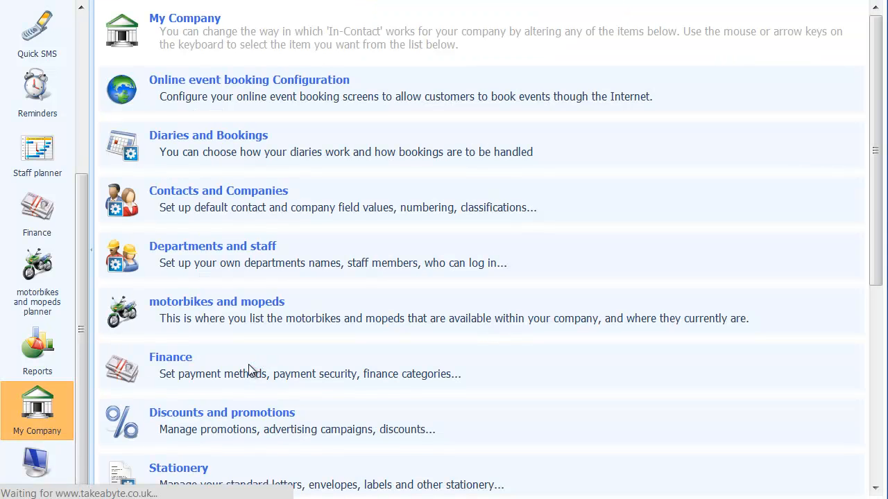
click(251, 371)
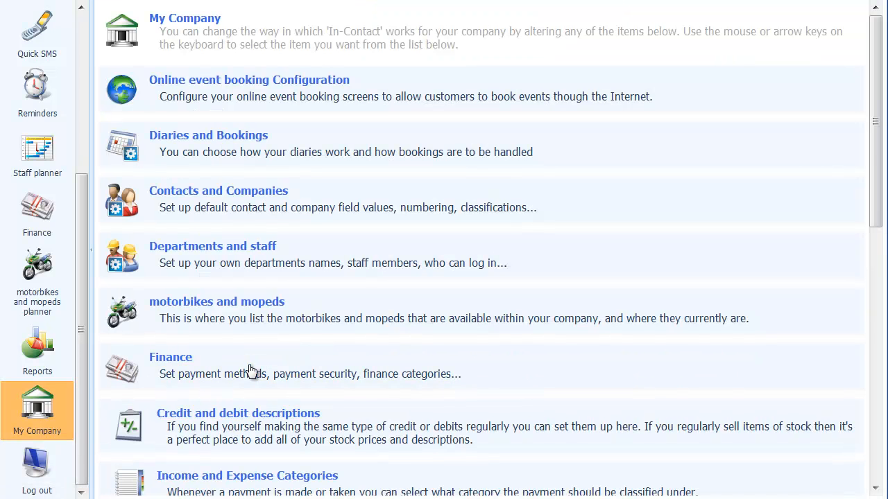
scroll(251, 371, down, 2)
scroll(251, 371, down, 1)
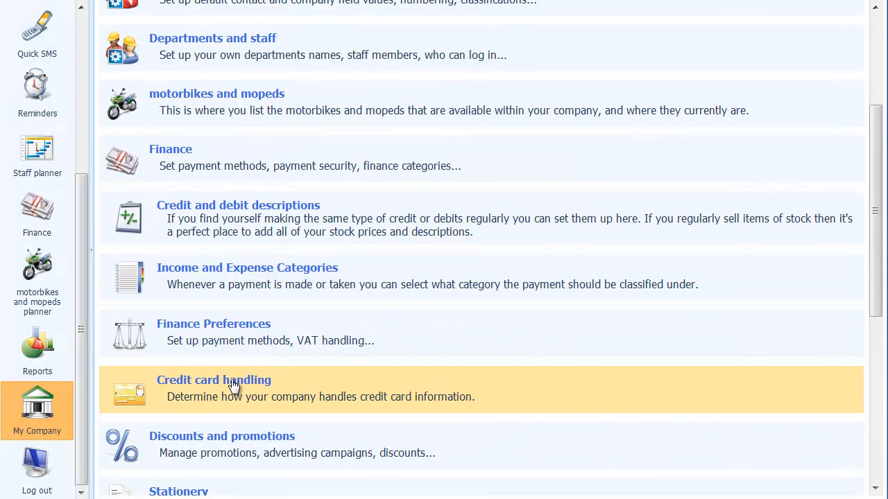
click(235, 385)
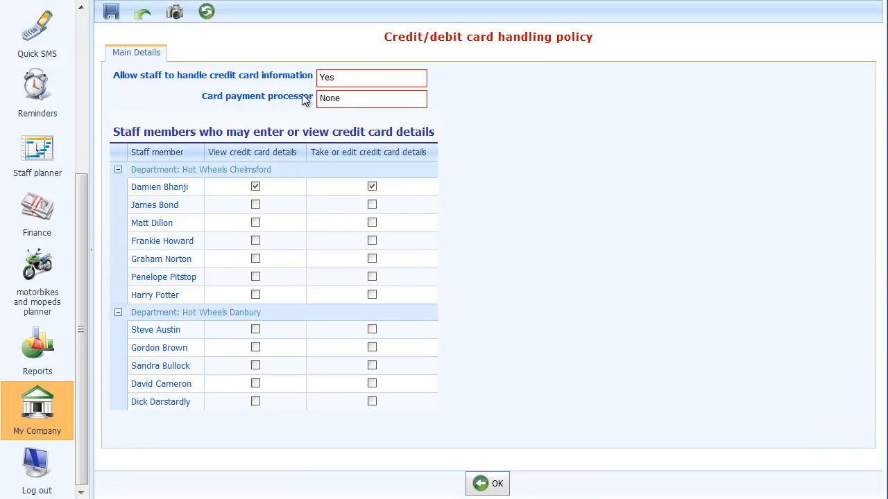
click(414, 99)
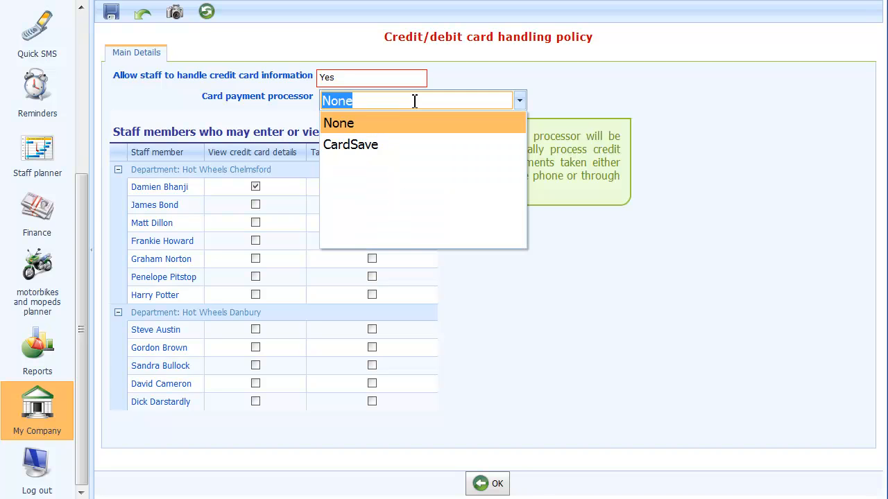
click(350, 144)
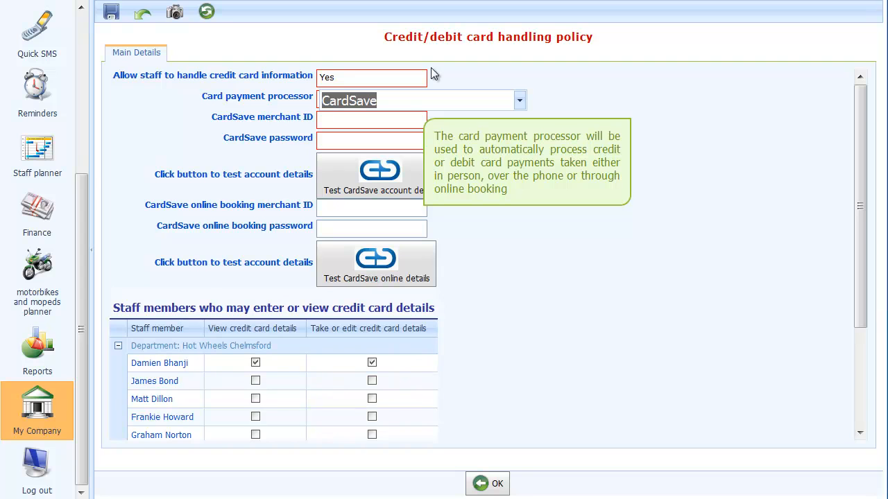
Paste the CardSave merchant ID and account password into their fields.
click(364, 125)
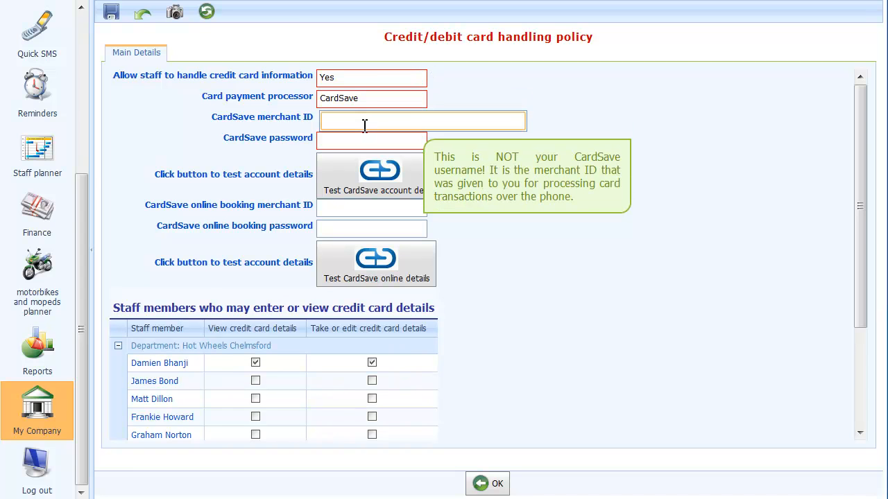
text(TakeAB-1447098)
key(Tab)
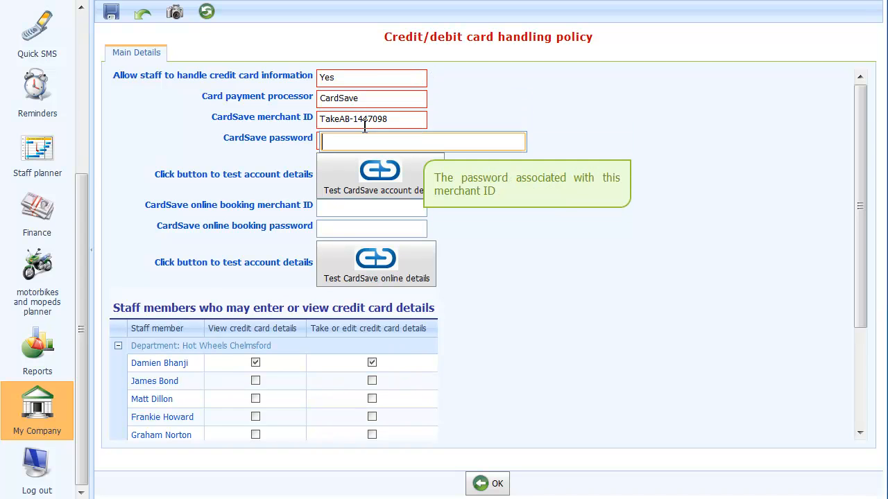
key(alt+Tab)
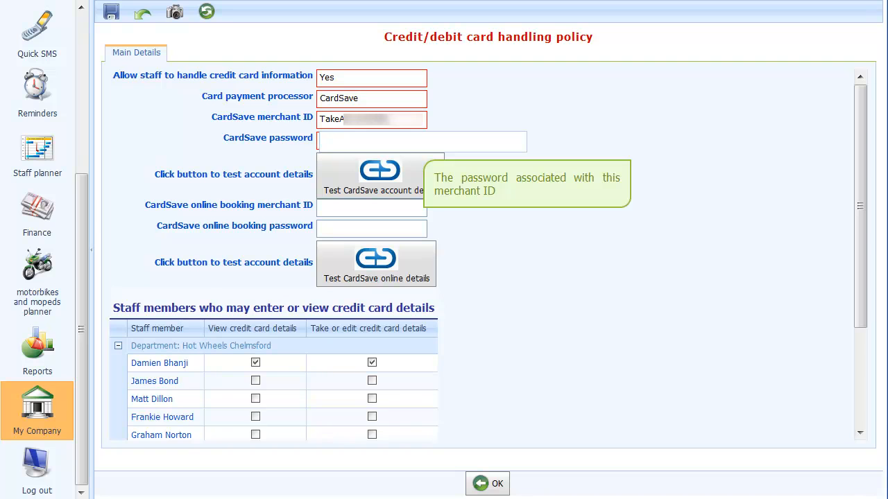
click(371, 143)
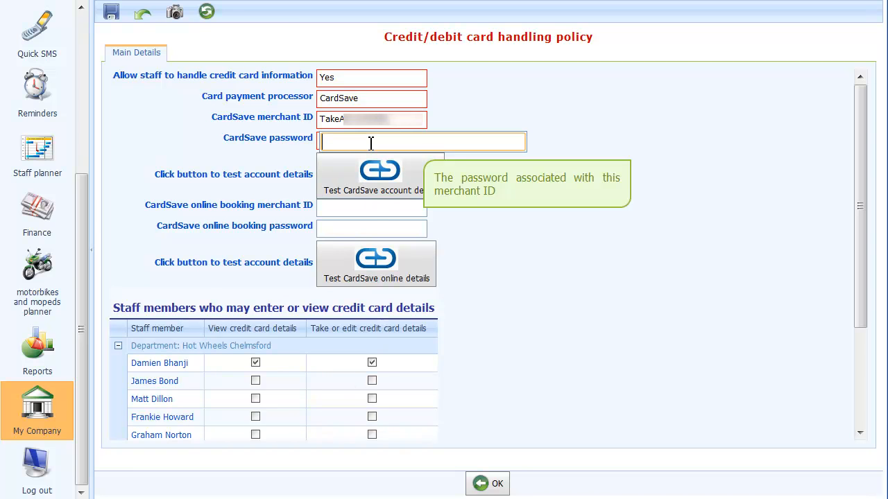
key(ctrl+v)
Test the CardSave account details and acknowledge the success message.
click(366, 177)
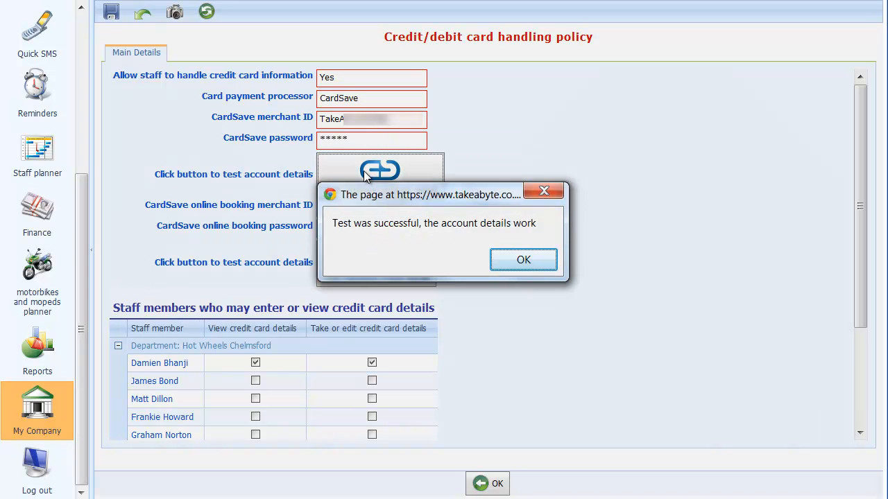
click(501, 251)
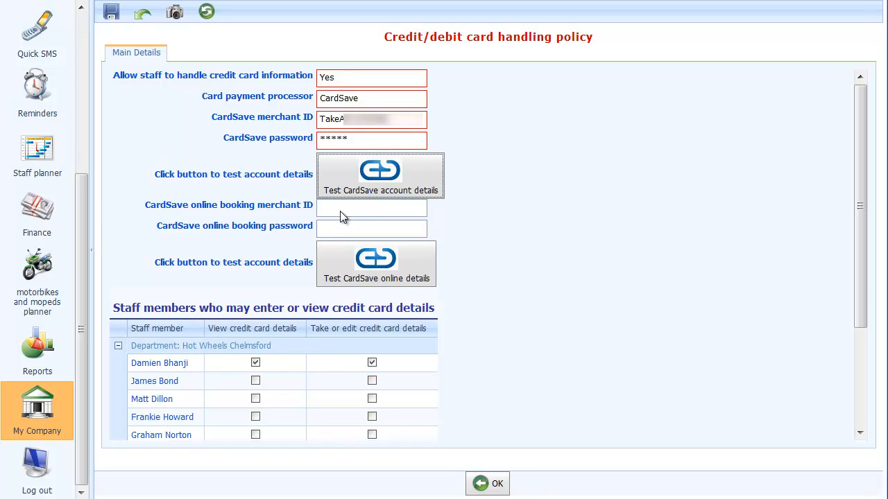
click(340, 211)
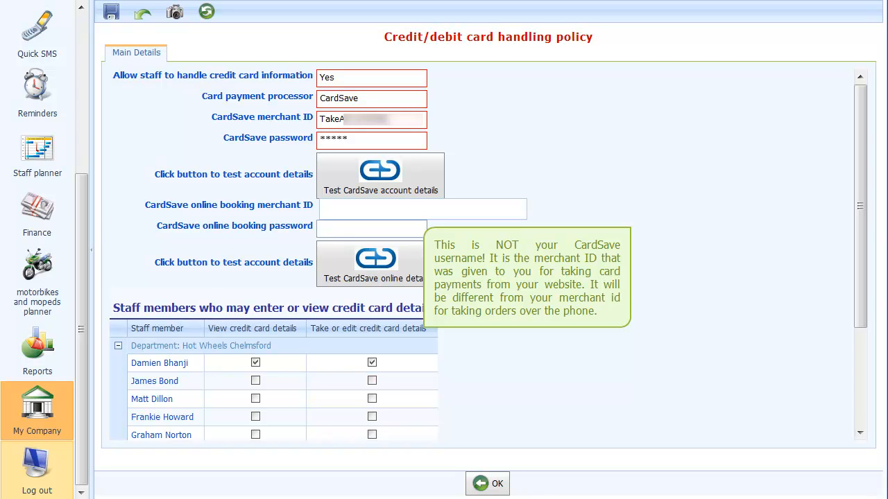
Paste the online booking merchant ID and password into their CardSave fields.
click(341, 206)
key(ctrl+v)
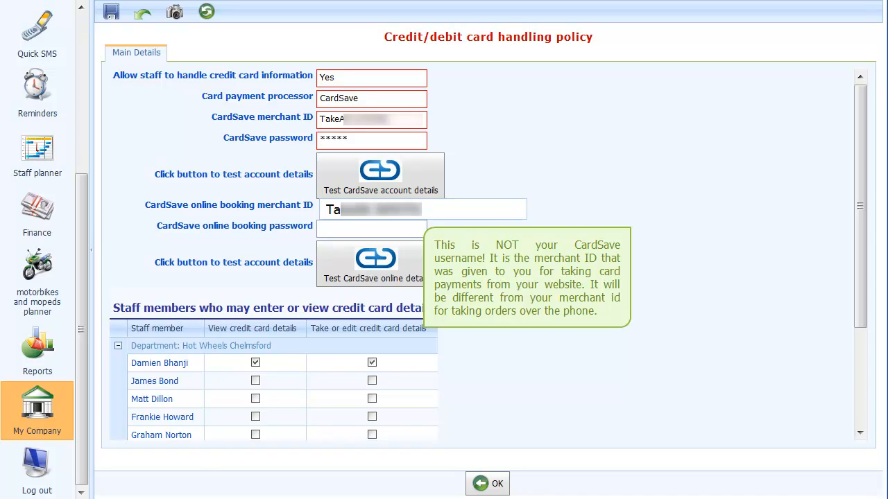
click(333, 232)
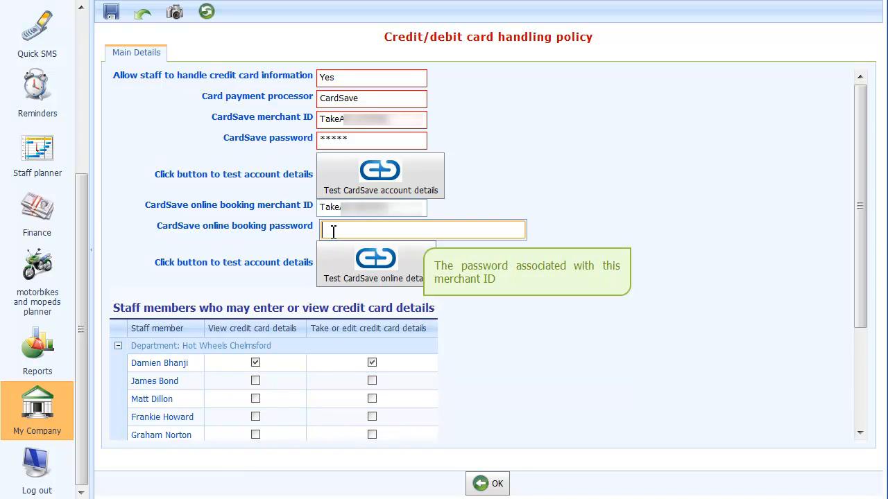
key(ctrl+v)
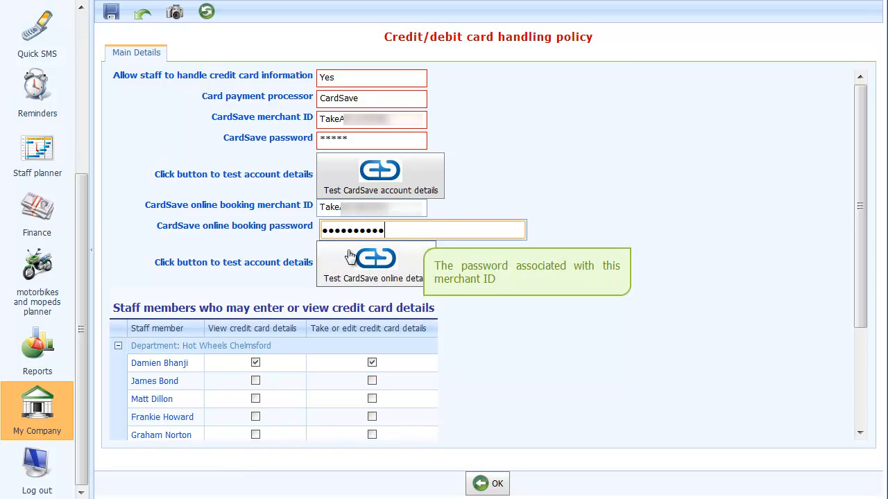
Test the CardSave online details, dismiss the success alert, and save the policy.
click(352, 261)
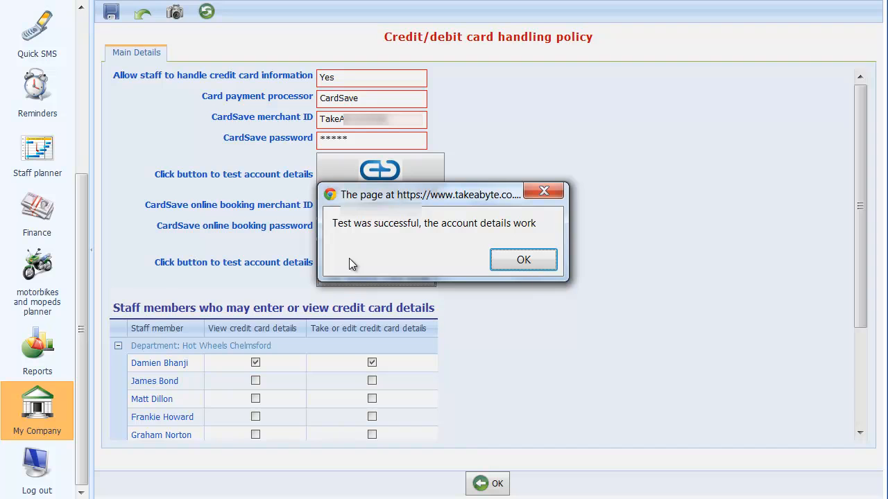
click(521, 260)
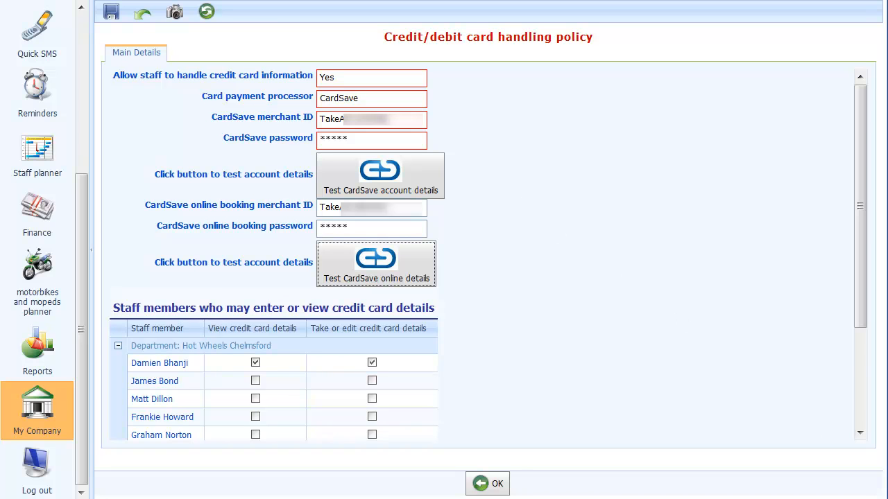
click(496, 485)
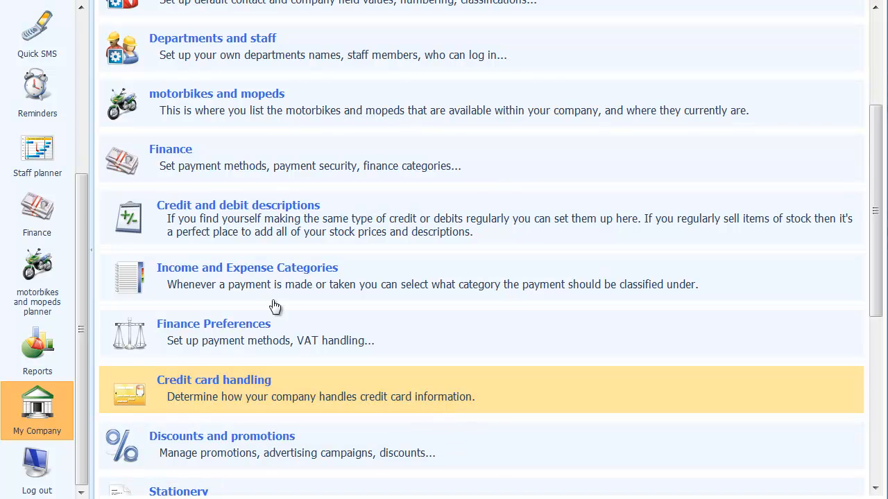
From the diary day view, start a CBT booking and add the CG 125 bike option.
drag(79, 218, 63, 54)
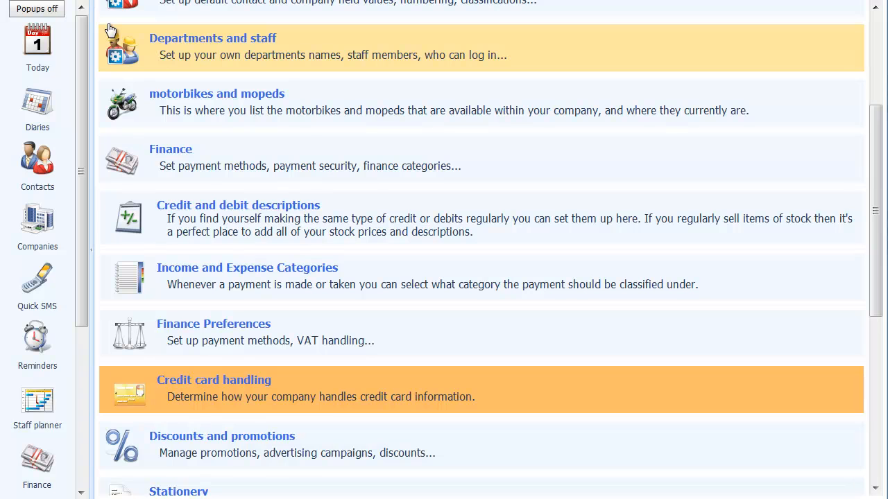
click(22, 122)
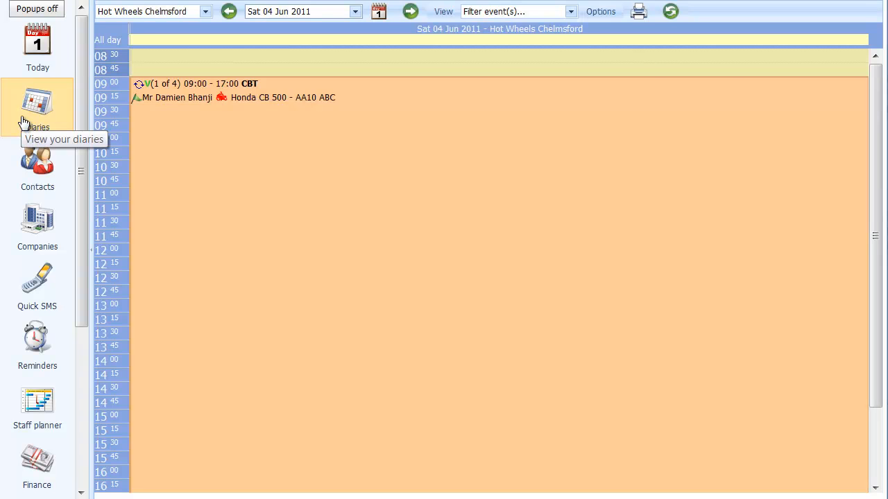
click(159, 86)
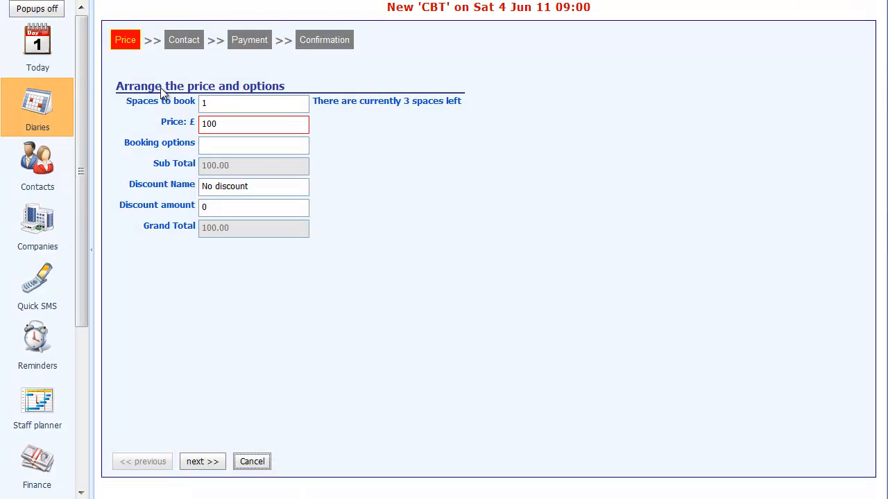
click(277, 148)
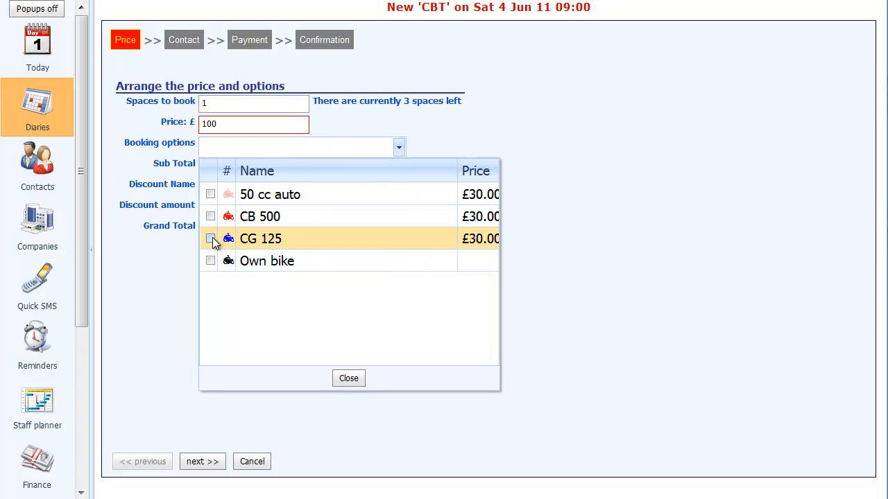
click(211, 238)
click(348, 379)
Look up and select the existing contact, then continue to the payment step.
click(199, 462)
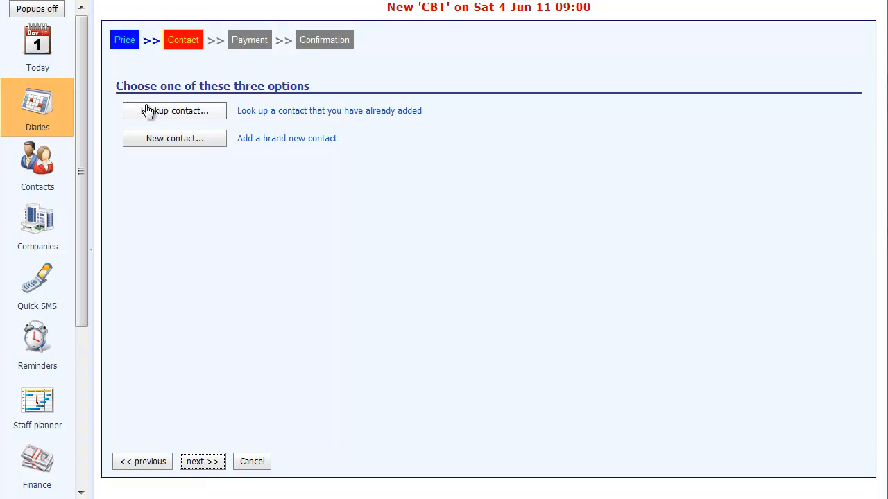
click(147, 112)
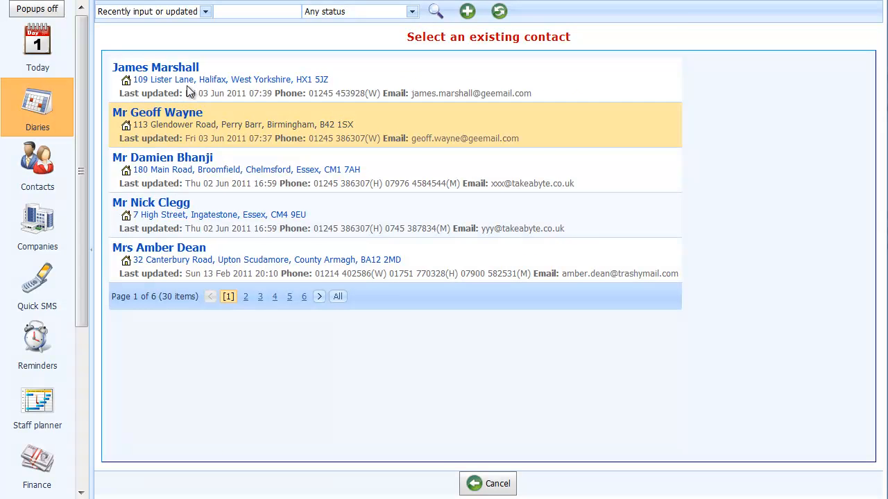
click(198, 72)
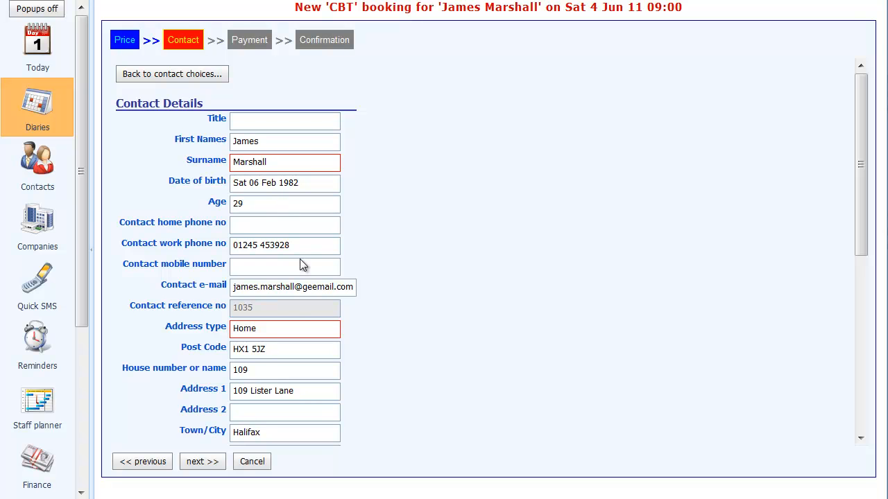
click(194, 463)
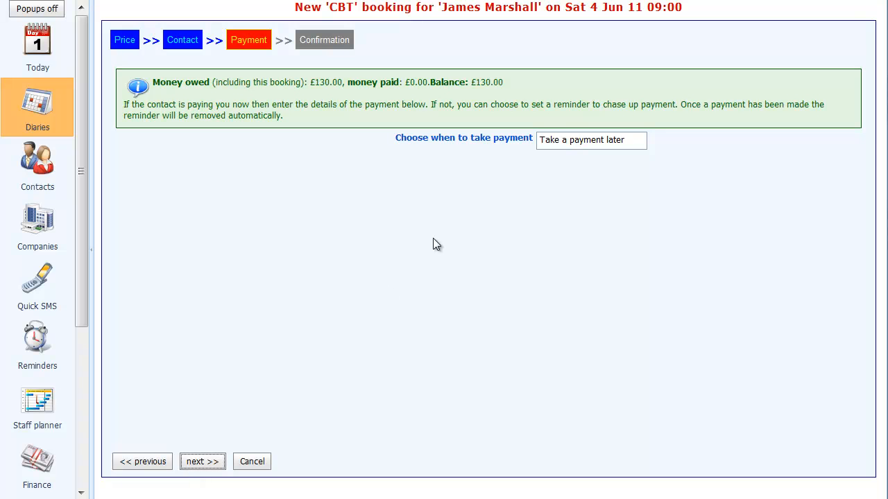
Choose to take payment now and paste in the customer's card number.
click(635, 143)
click(613, 195)
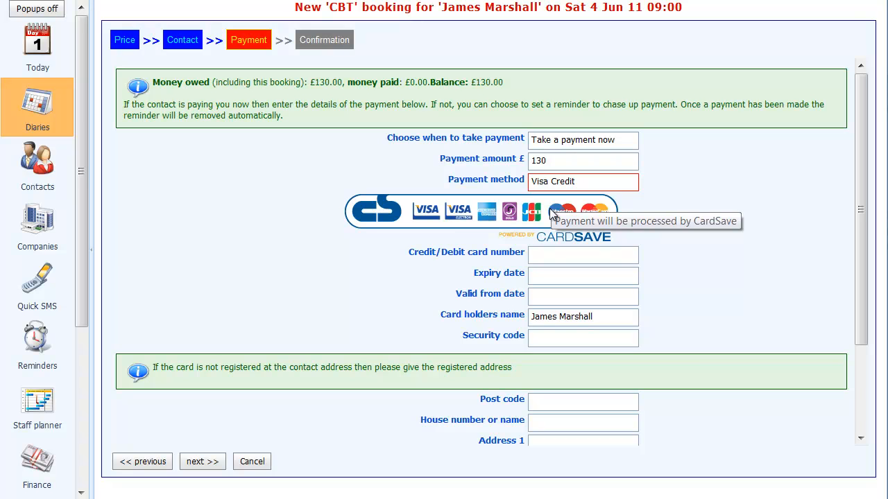
click(540, 260)
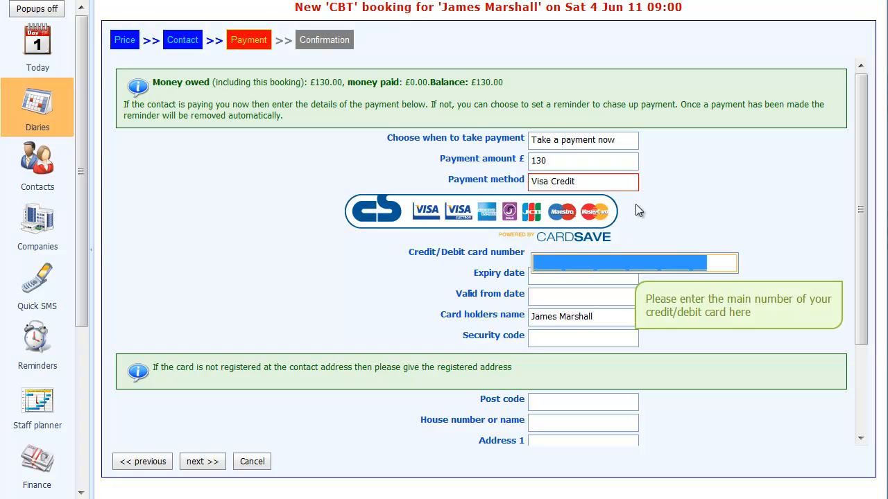
key(ctrl+v)
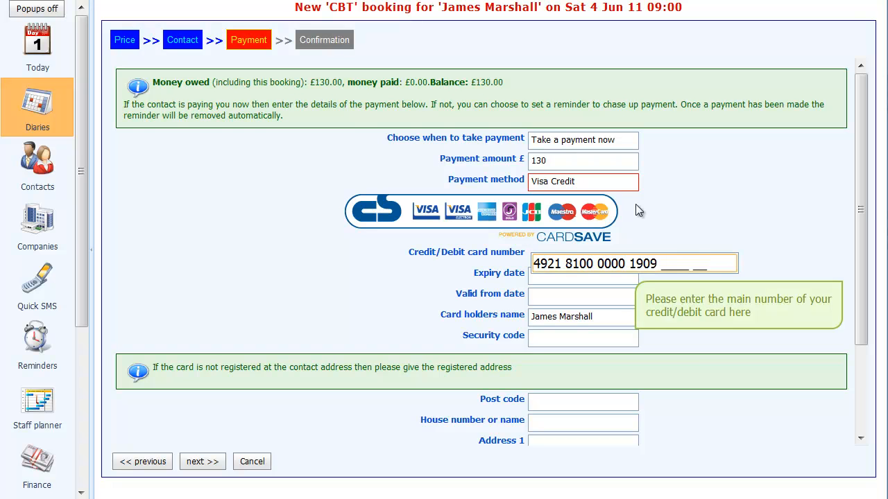
Enter expiry 1212, valid-from 0107 and the card's security code, then continue to Confirmation.
key(Tab)
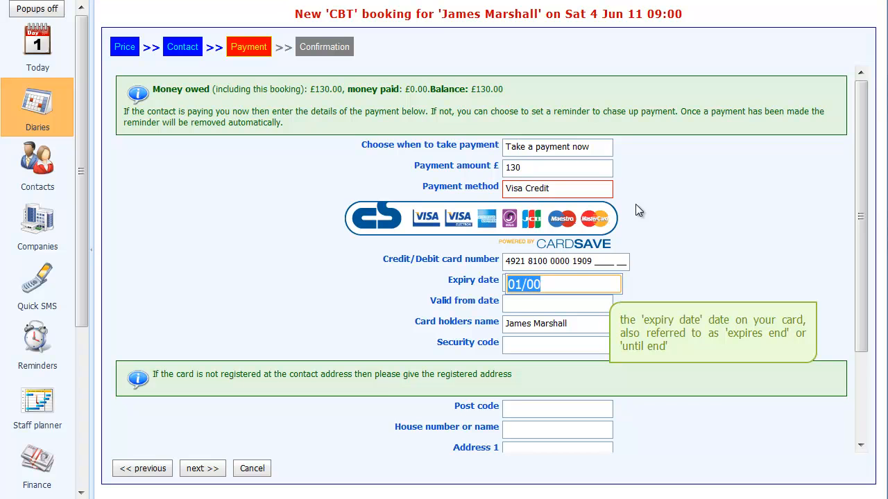
text(1212)
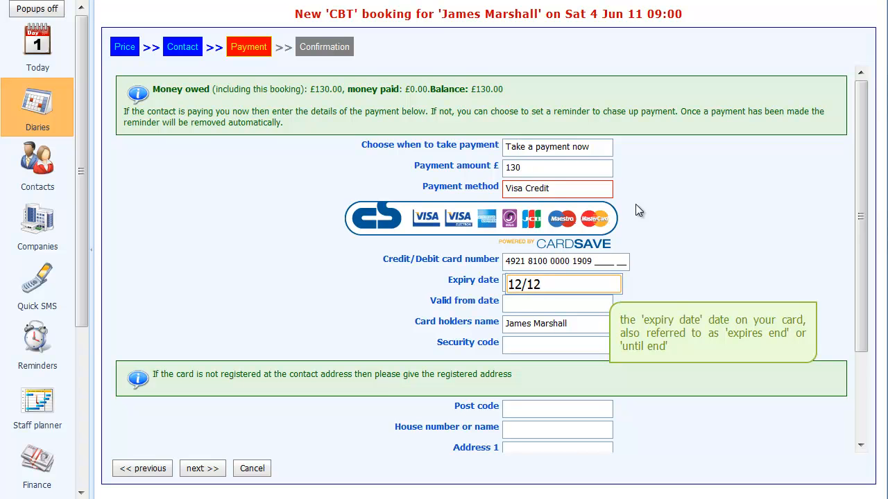
key(Tab)
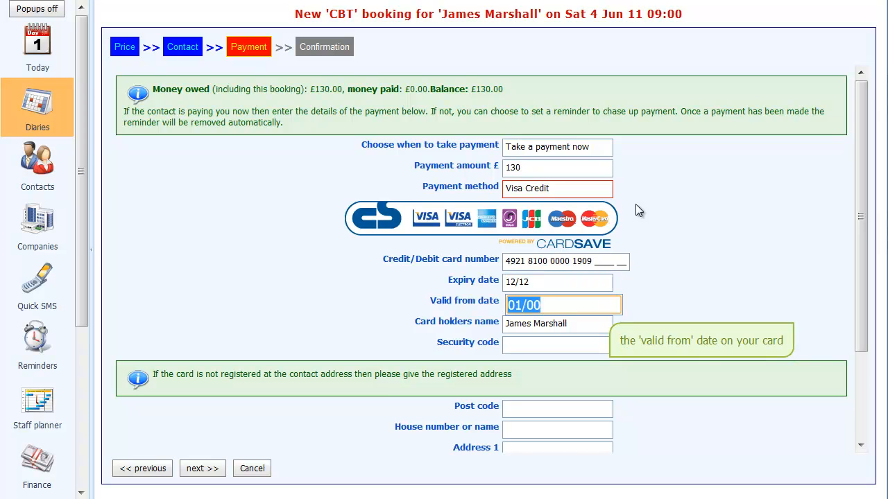
text(0107)
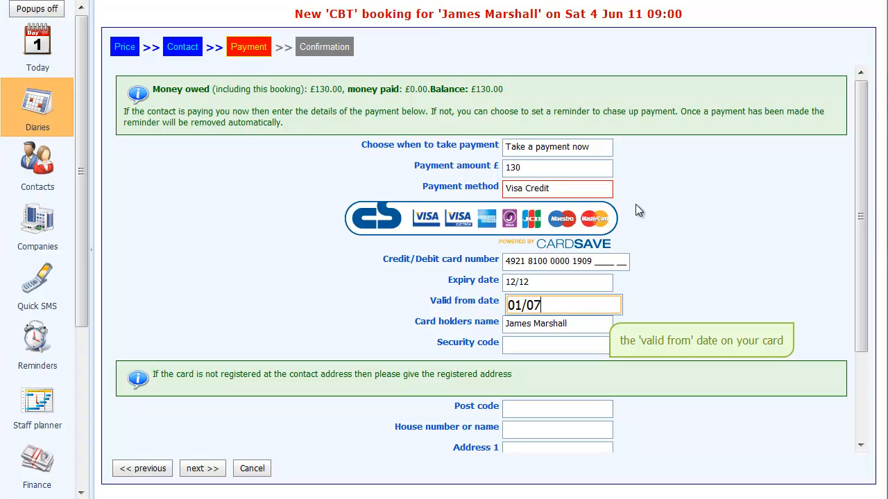
key(Tab)
key(Tab)
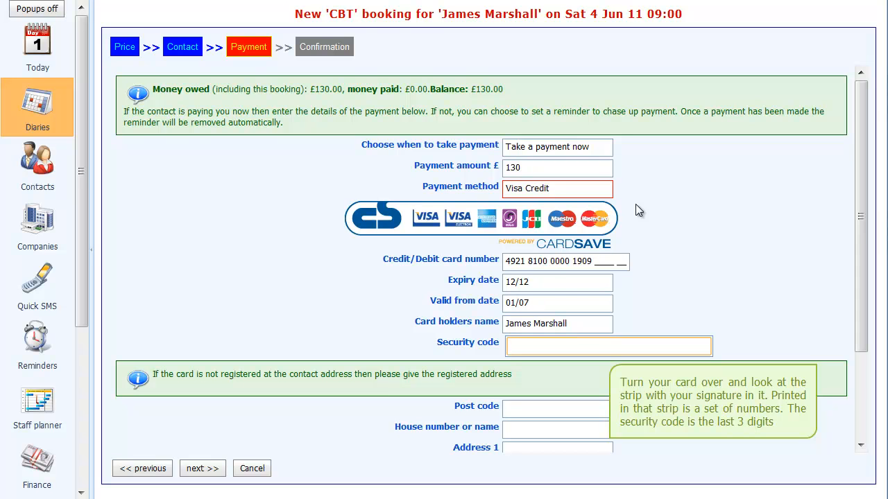
key(Tab)
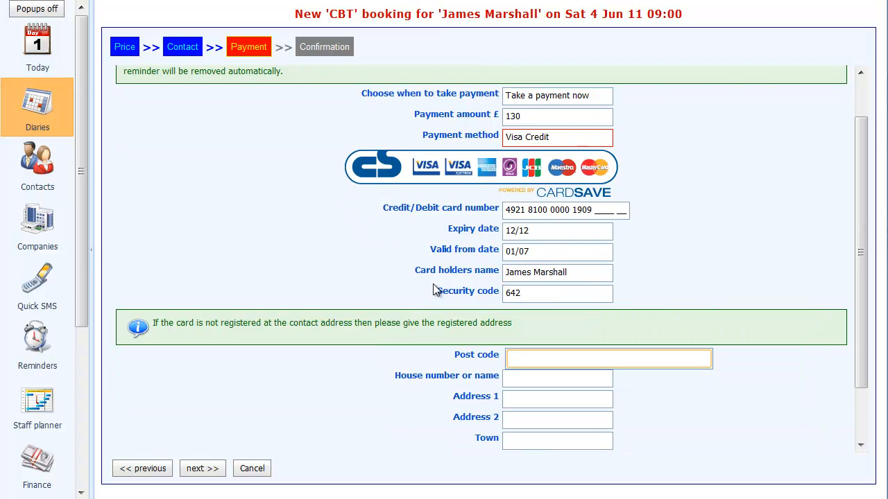
drag(860, 299, 855, 341)
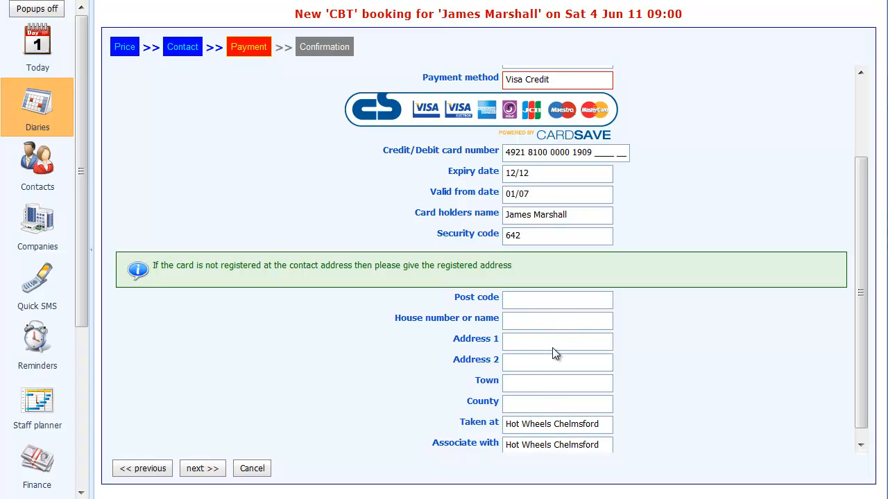
click(190, 469)
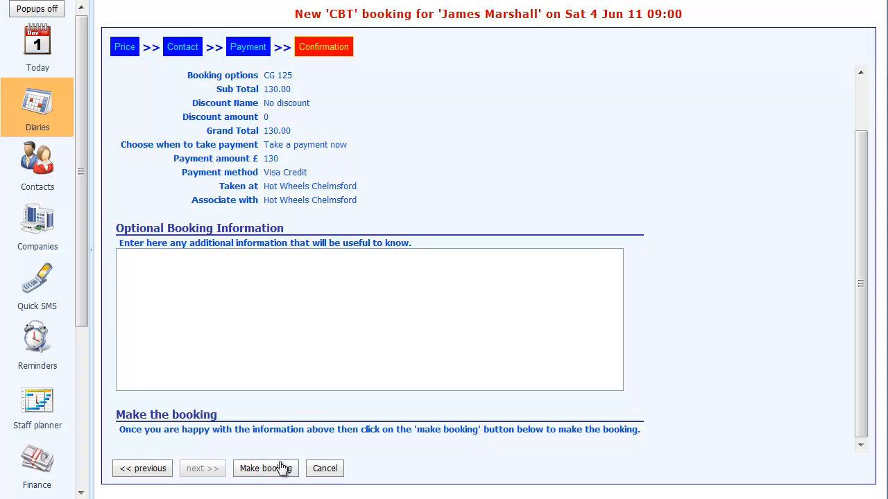
Make and finish the CBT booking, then open the contact's record and its payment entry.
click(266, 469)
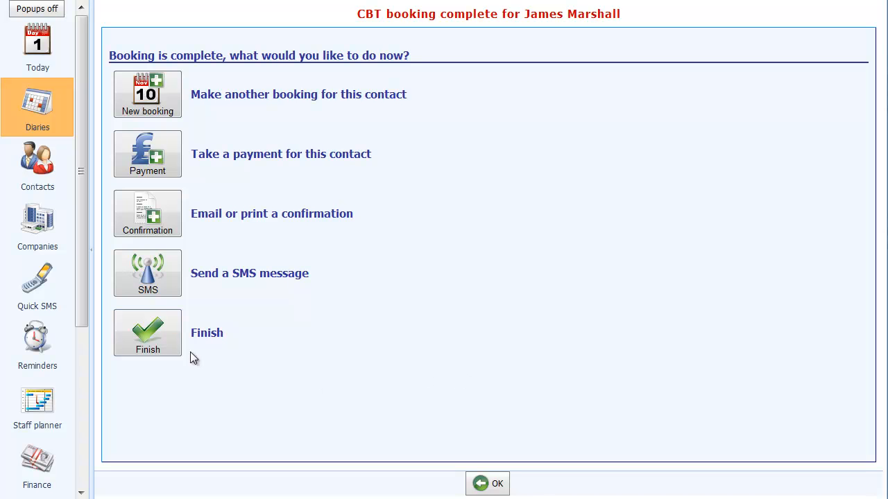
click(154, 344)
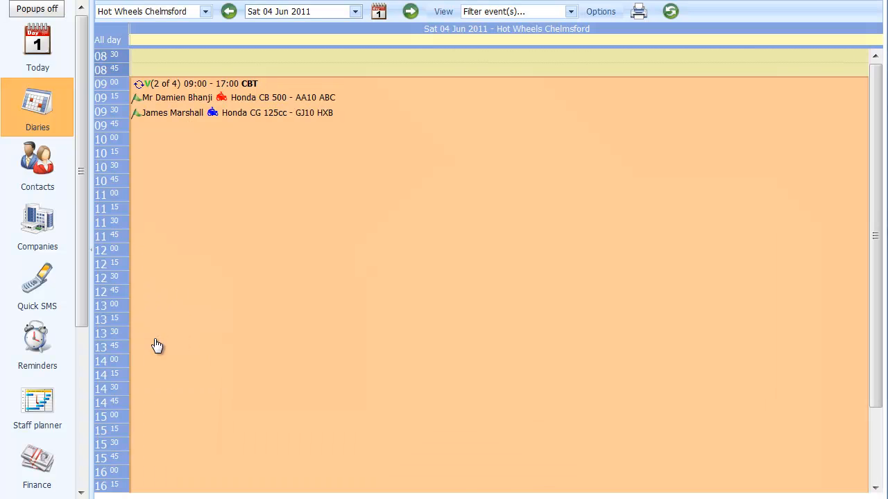
click(165, 115)
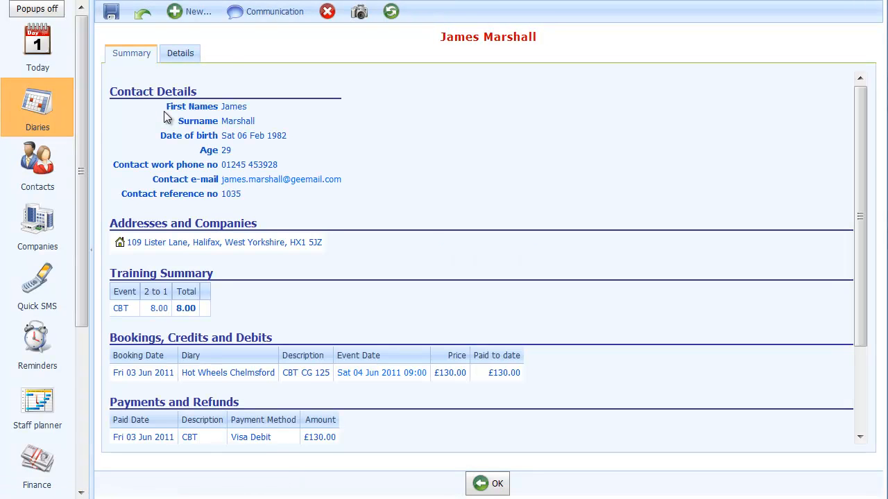
scroll(271, 217, down, 3)
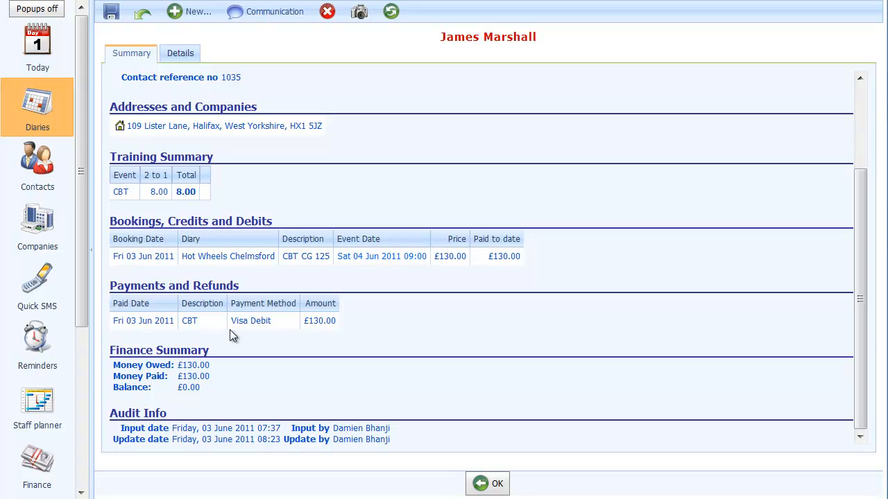
click(274, 321)
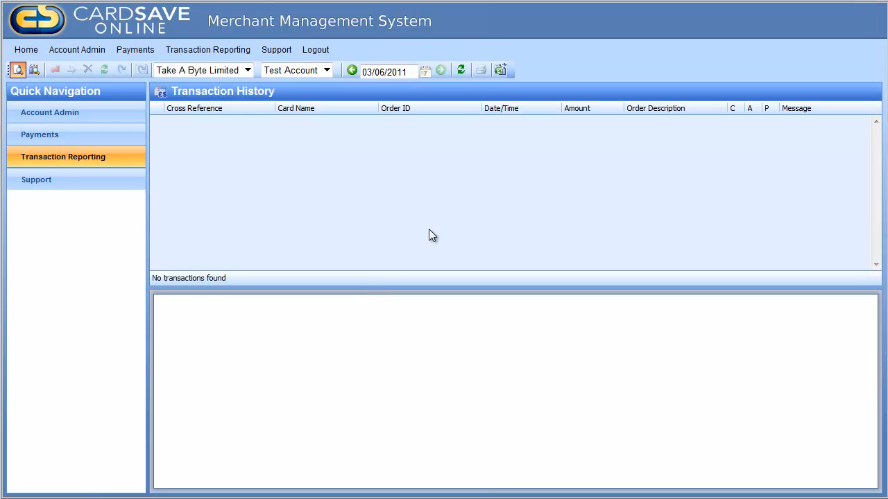
Refresh the 03/06/2011 transaction list in Transaction Reporting.
click(463, 72)
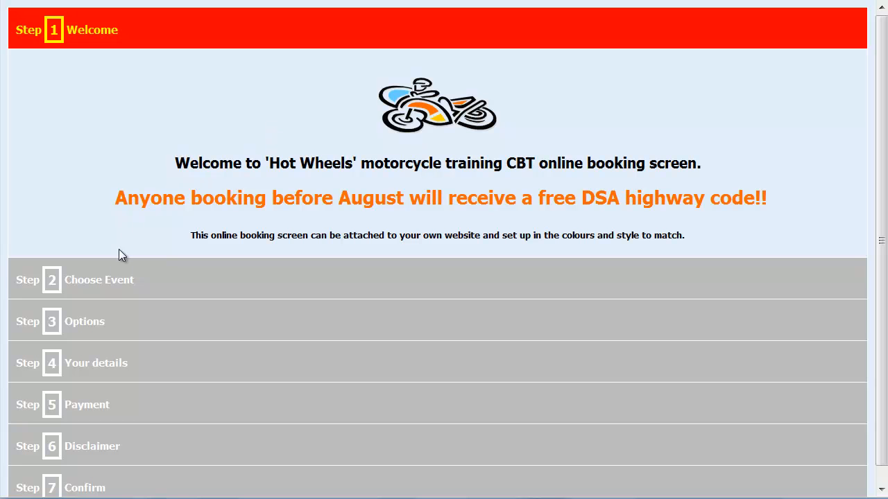
Pick the Saturday 30 July 2011 CBT with the CG 125 option, then open the existing-customer login.
click(117, 292)
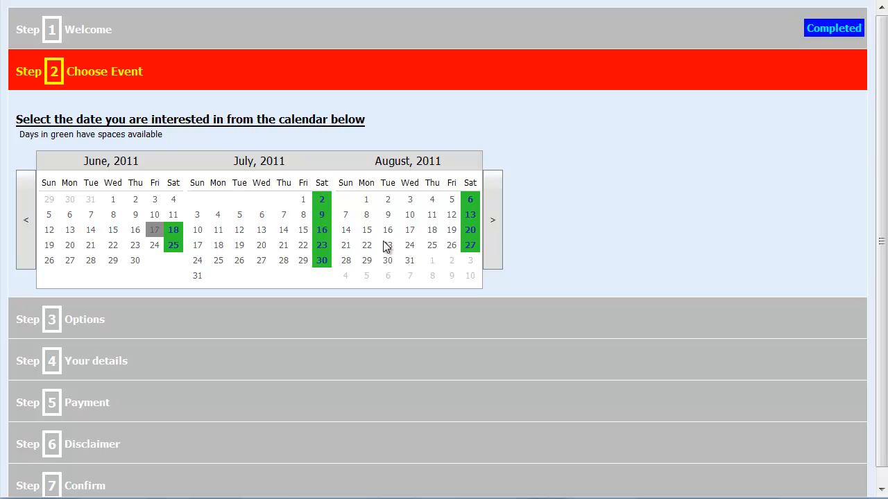
click(321, 262)
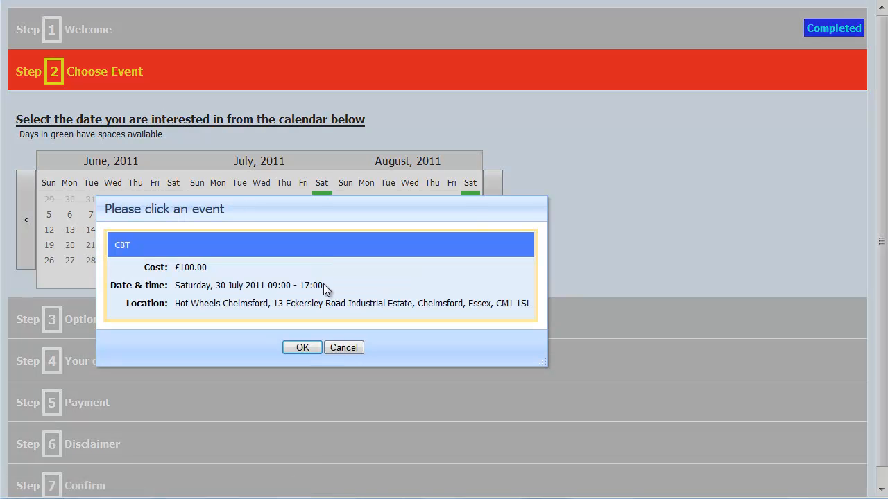
click(323, 283)
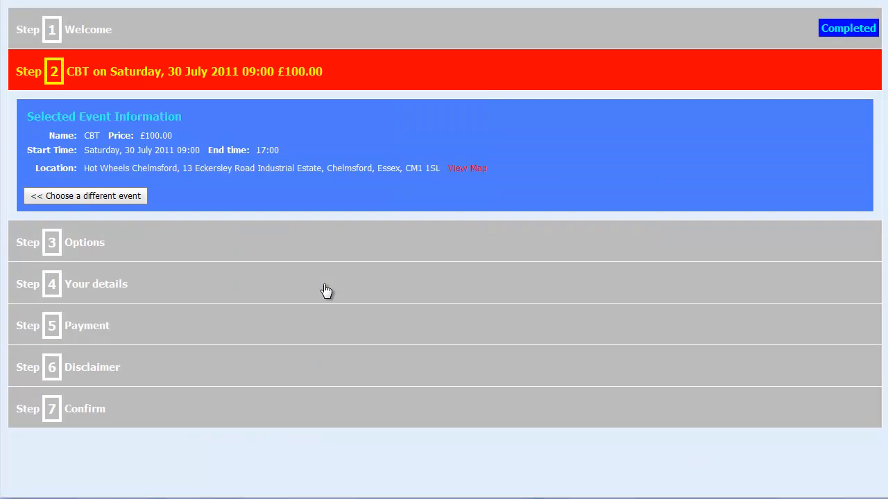
click(72, 239)
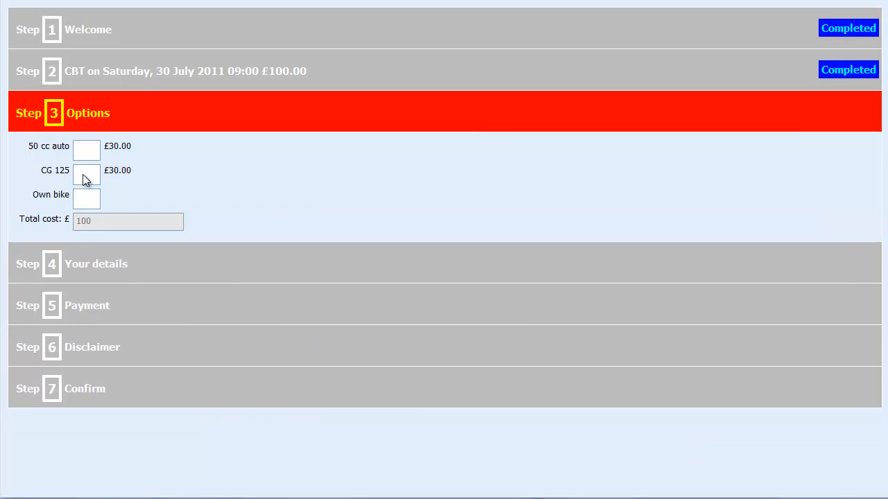
click(103, 269)
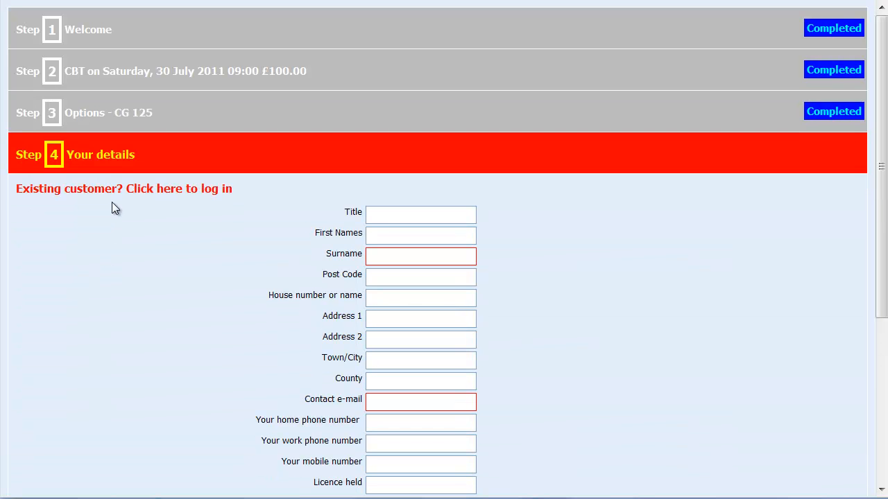
click(127, 193)
Log in with the customer's e-mail address and password, then go to Step 5 Payment.
click(390, 252)
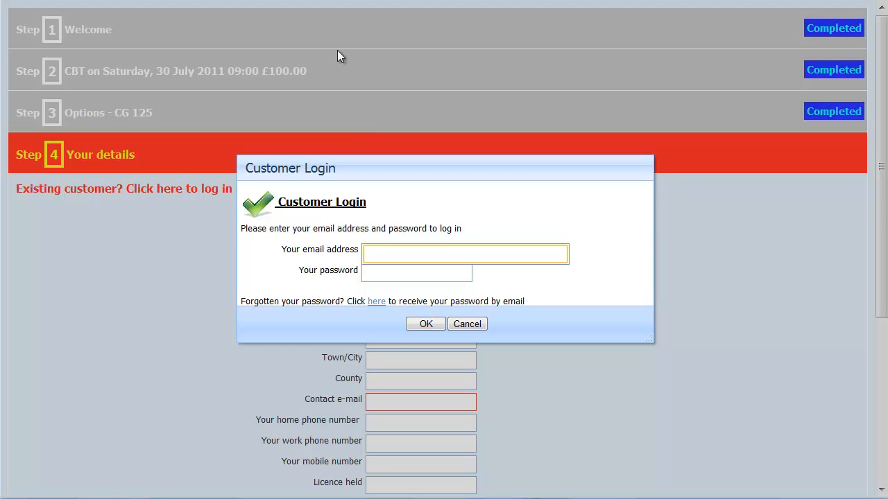
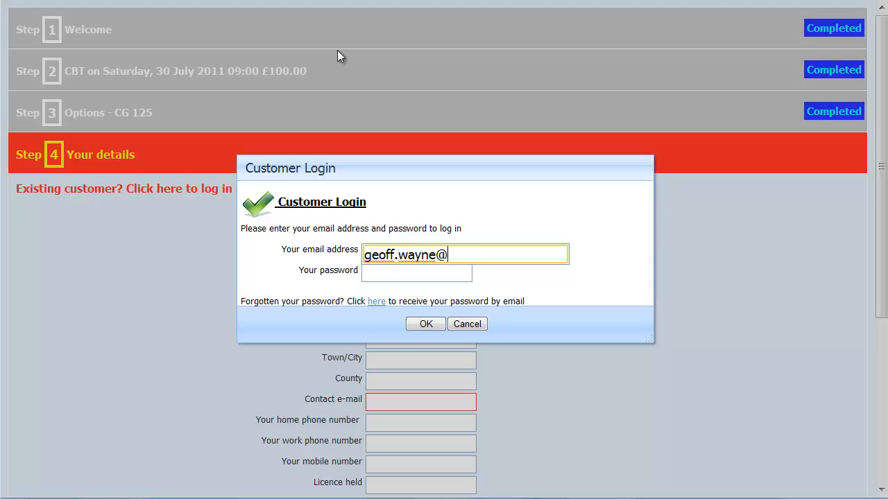
key(Tab)
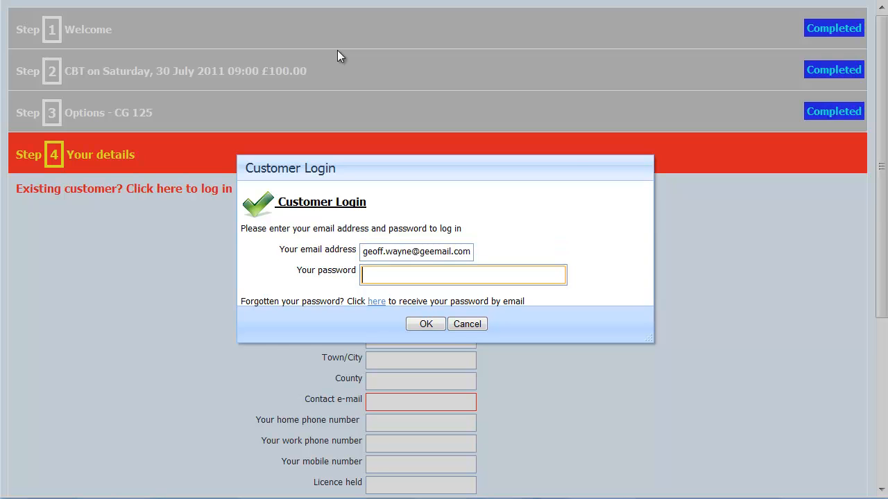
text(***)
click(416, 325)
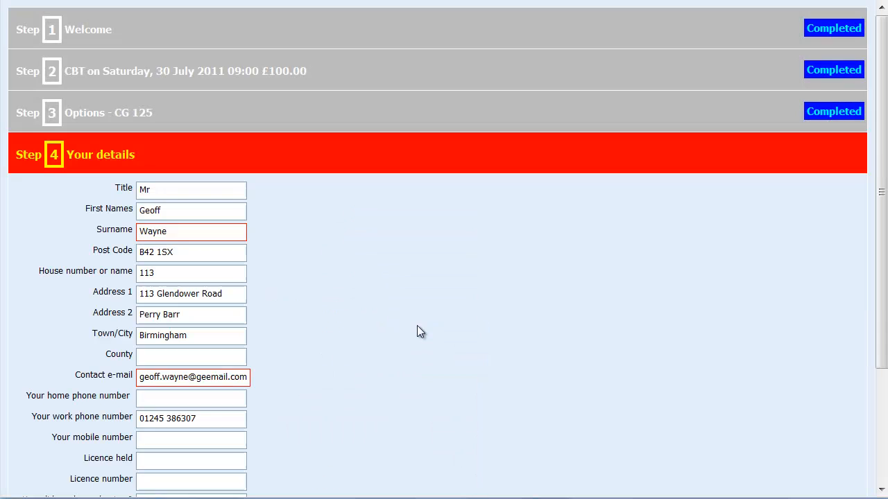
scroll(404, 339, down, 3)
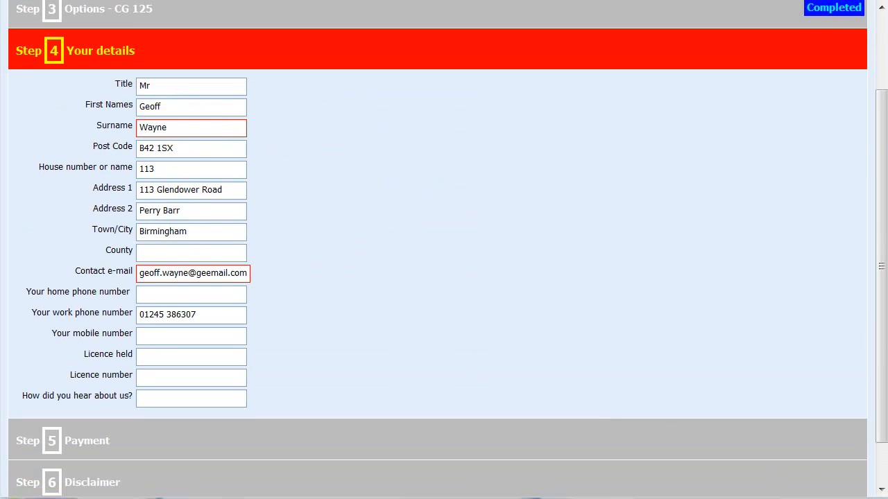
click(83, 450)
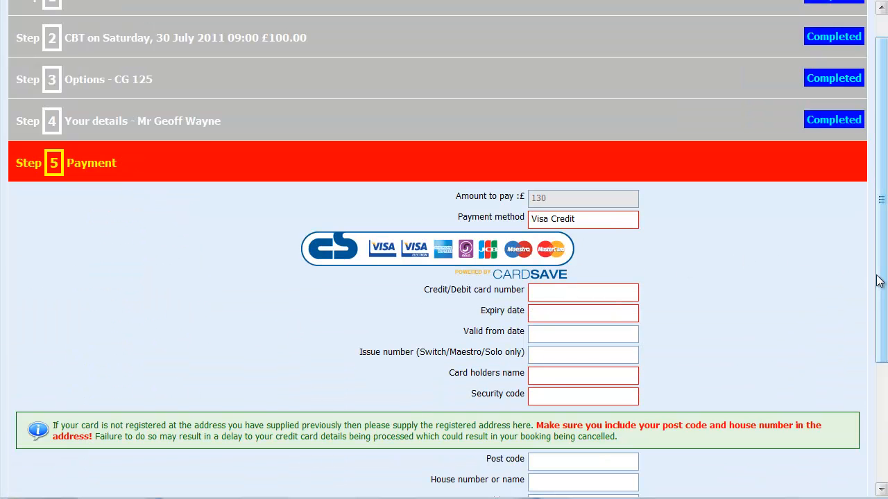
Paste the card number and enter expiry 1212 and valid-from 0107.
scroll(882, 279, down, 2)
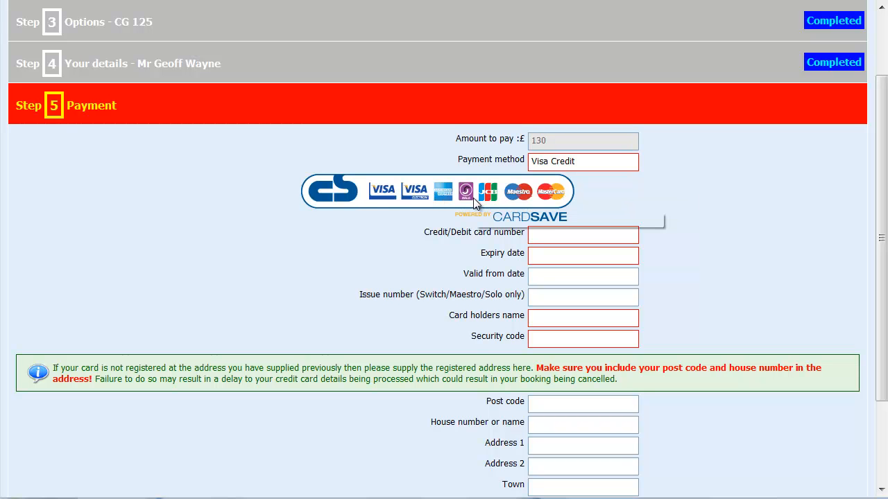
click(617, 237)
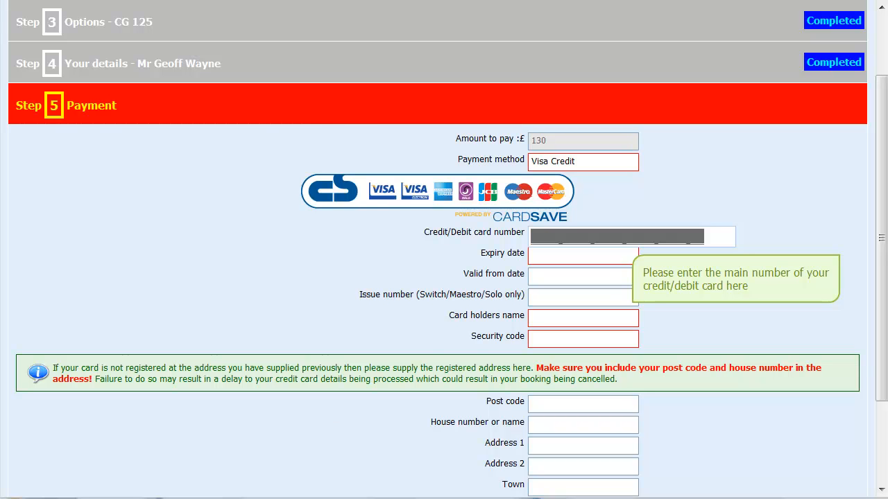
click(535, 236)
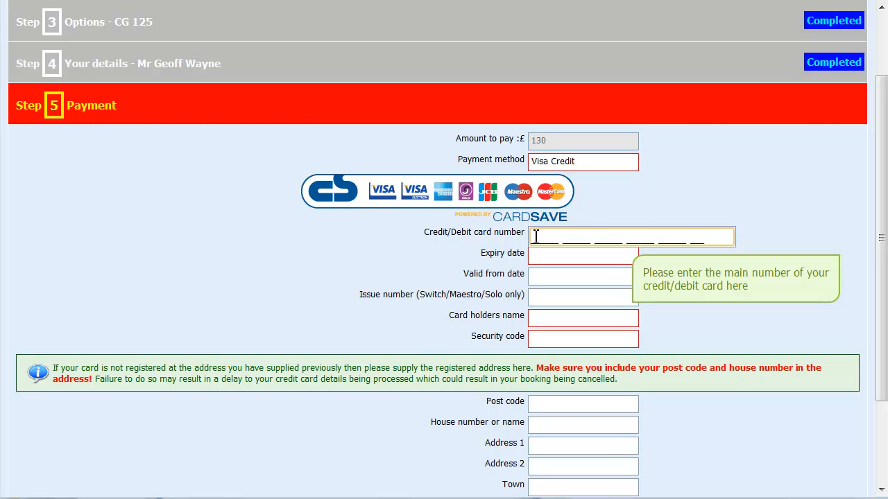
key(ctrl+v)
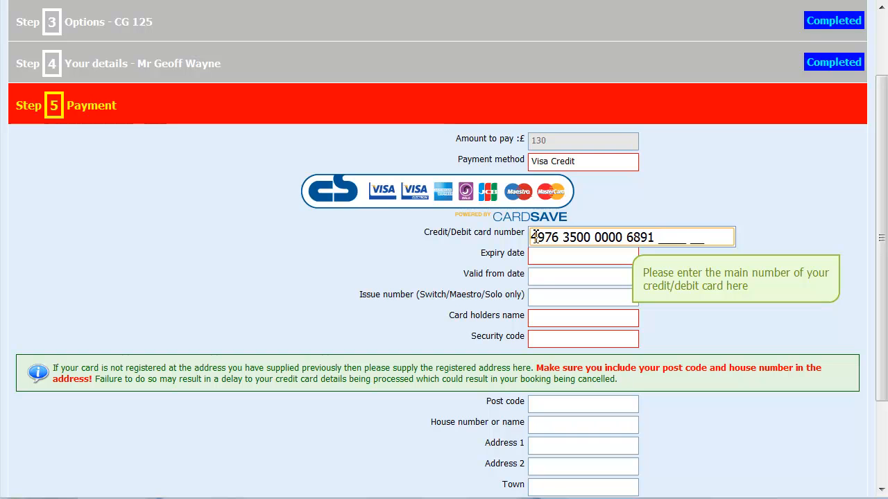
key(Tab)
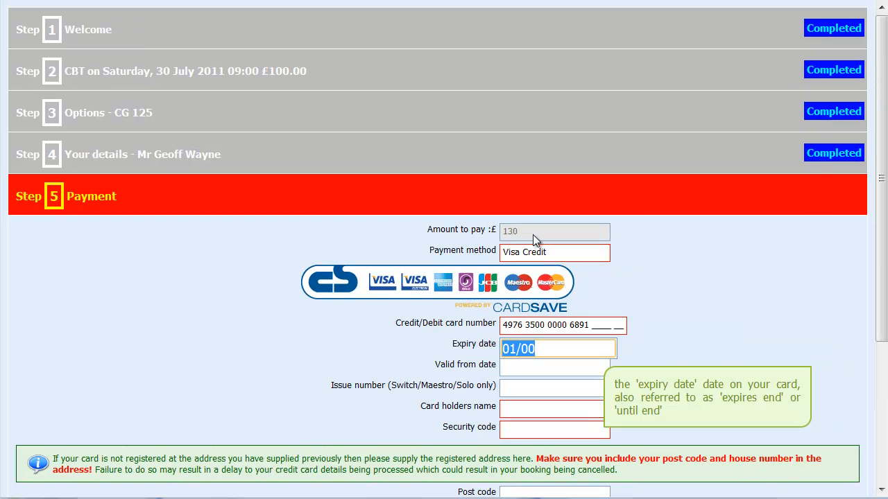
text(1212)
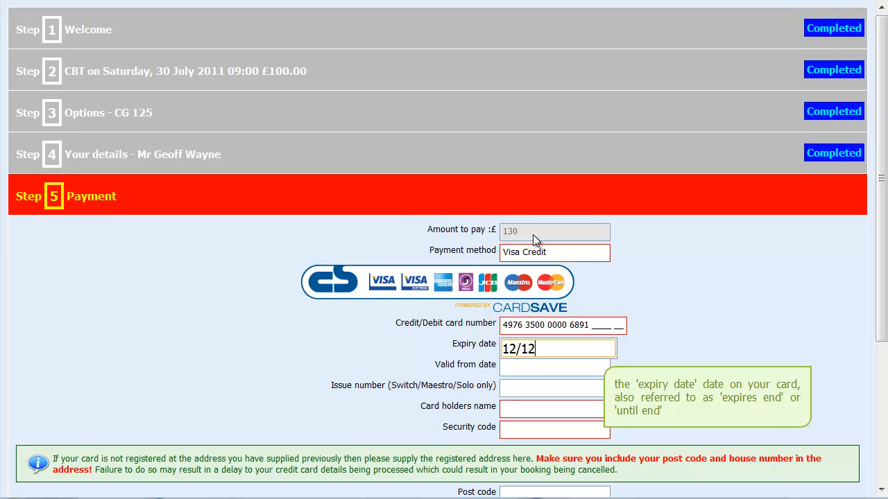
key(Tab)
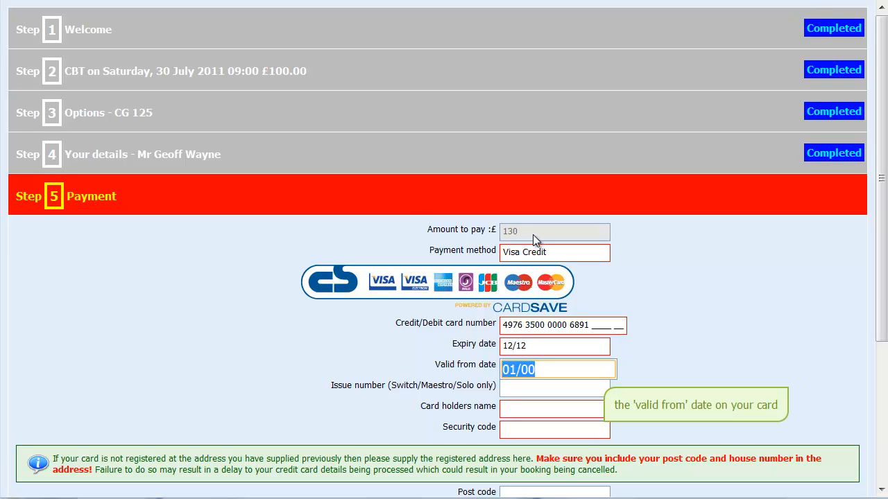
text(0107)
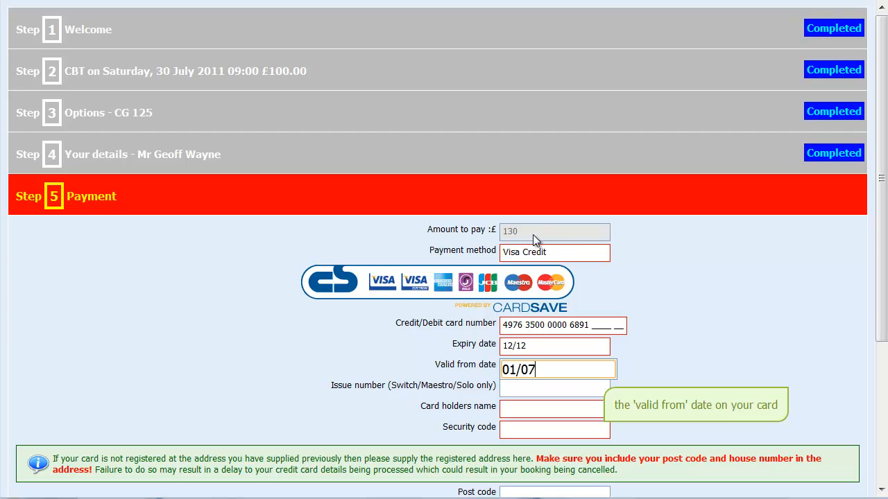
Enter the cardholder's name and security code, then move on to the Step 6 Disclaimer.
key(Tab)
key(Tab)
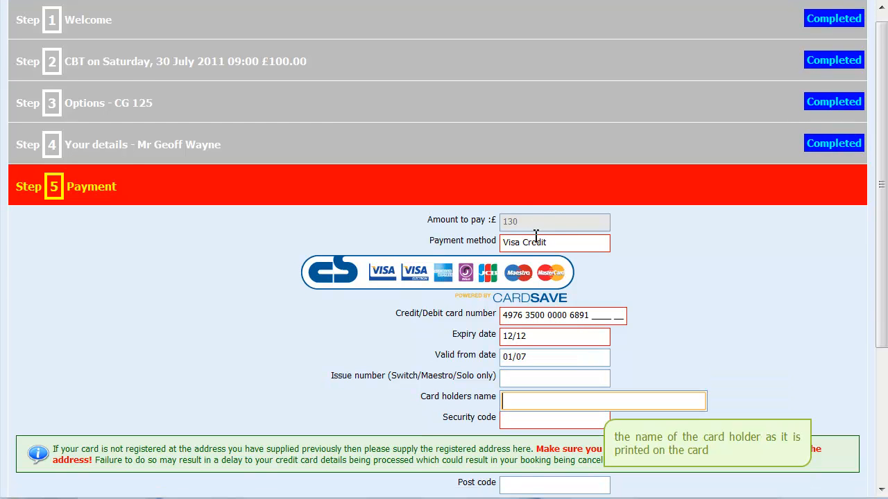
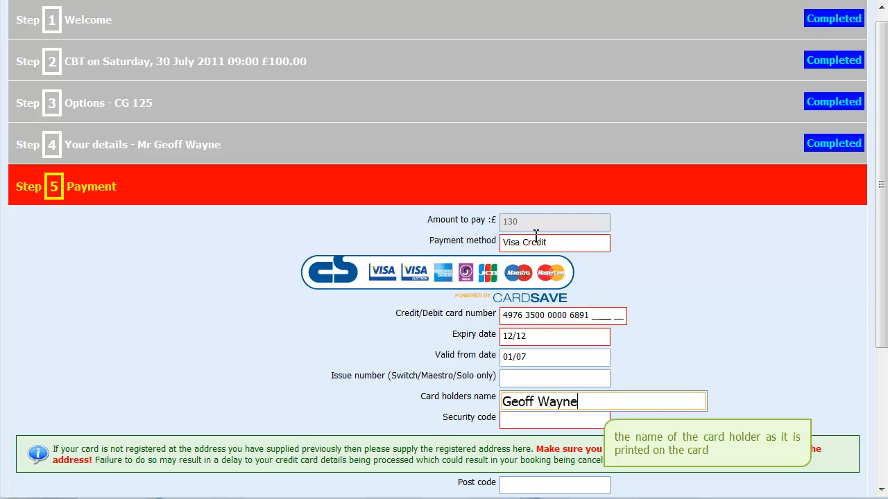
key(Tab)
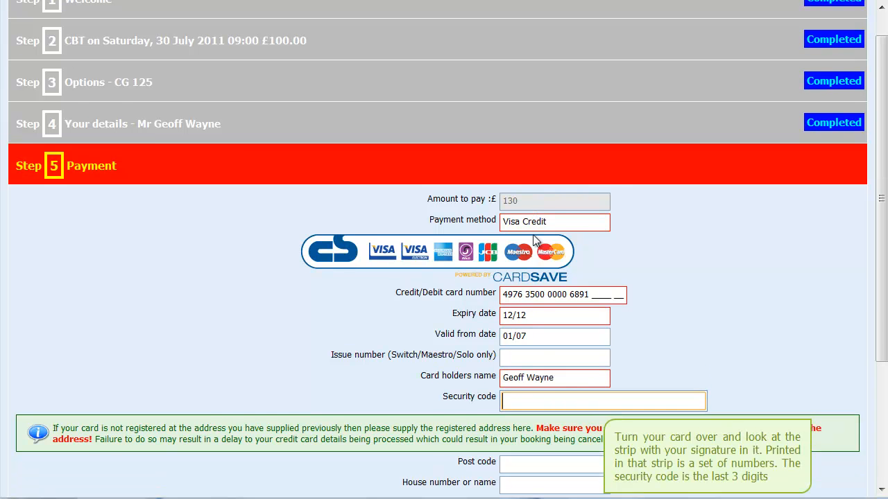
drag(882, 343, 884, 463)
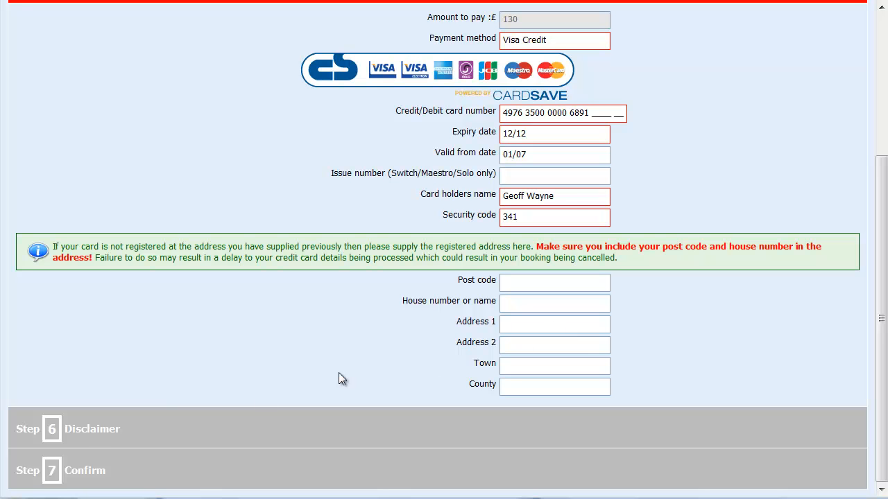
click(82, 430)
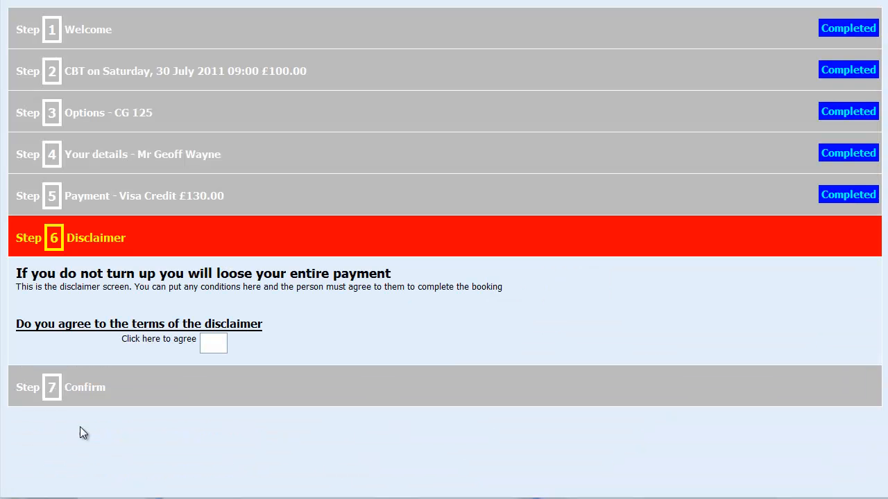
Agree to the disclaimer, scroll through the Step 7 summary and make the £130 booking.
click(211, 344)
click(69, 394)
scroll(370, 377, down, 3)
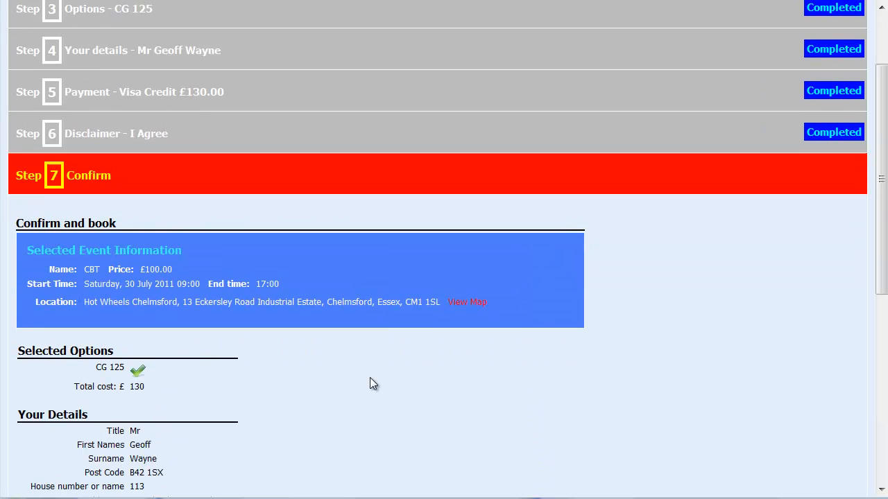
scroll(322, 331, down, 3)
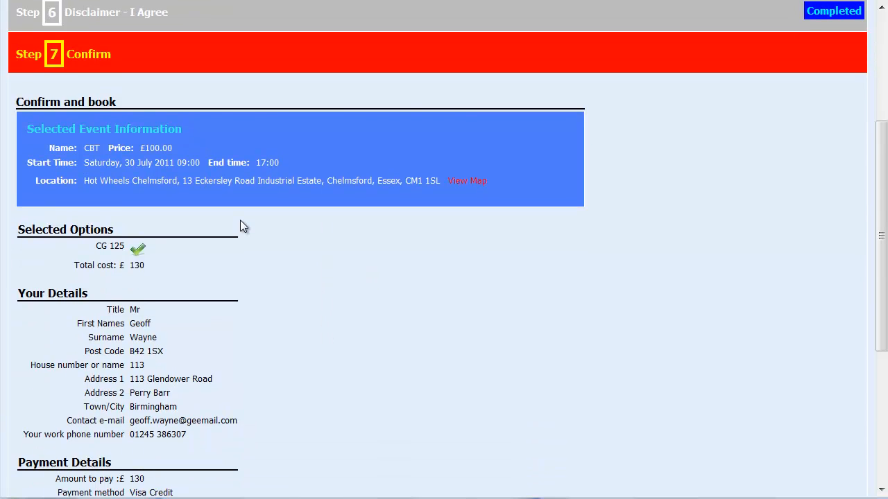
scroll(243, 227, down, 2)
scroll(260, 284, down, 3)
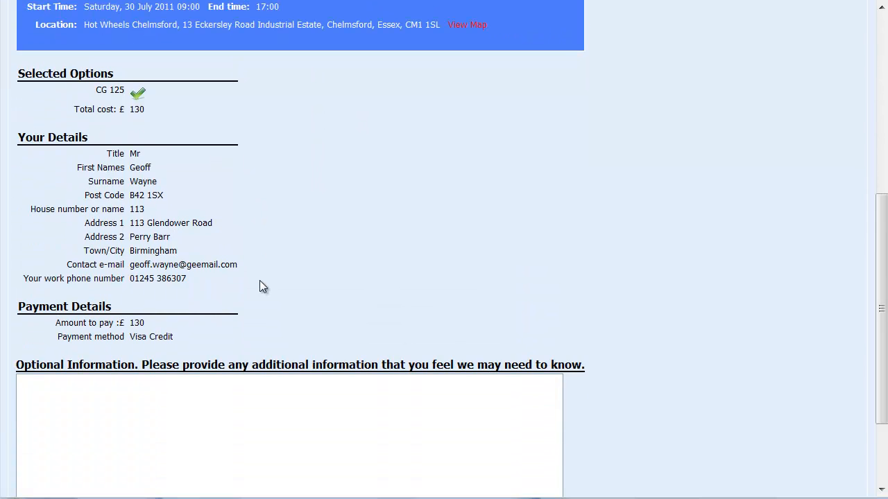
scroll(261, 282, down, 4)
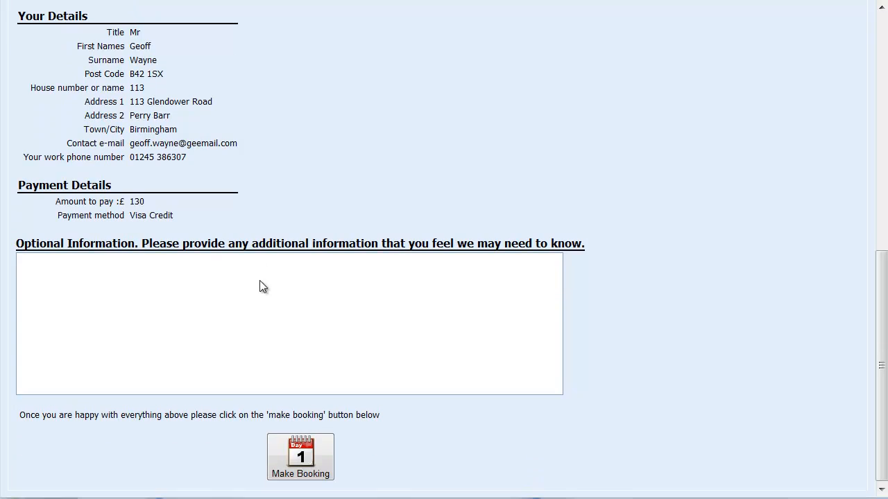
click(301, 453)
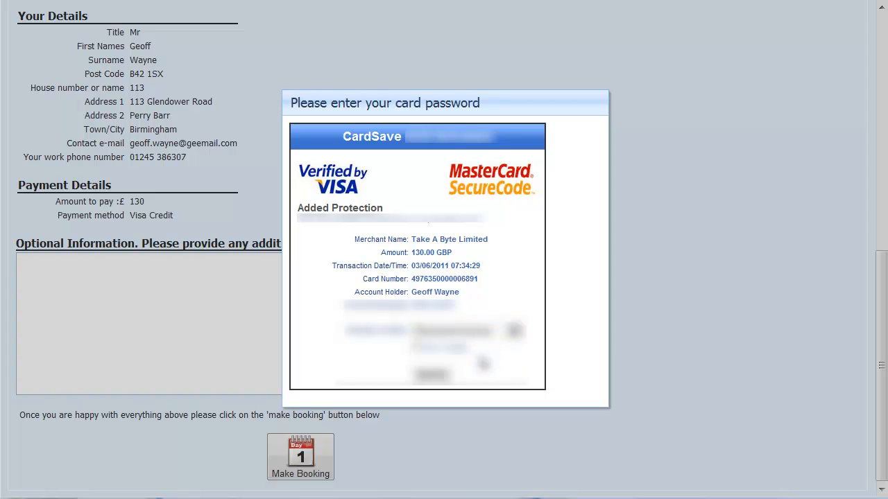
Submit the CardSave password check, resubmitting the booking after the first card decline.
click(440, 374)
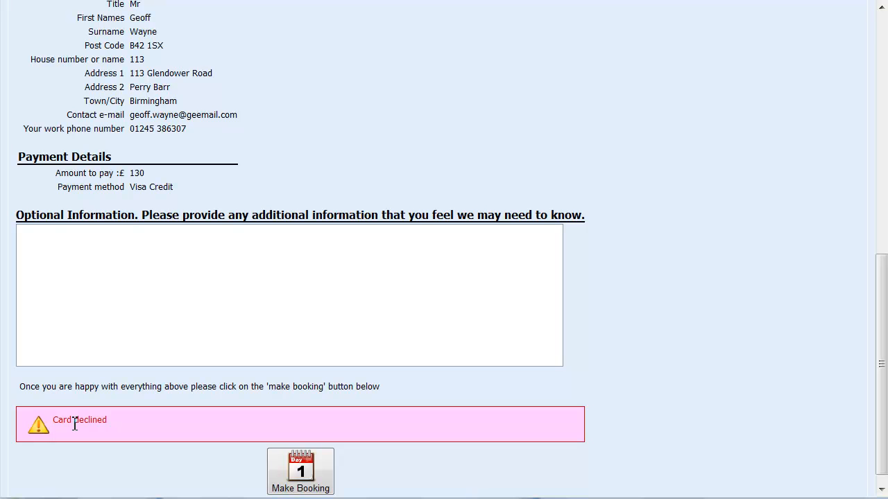
click(294, 475)
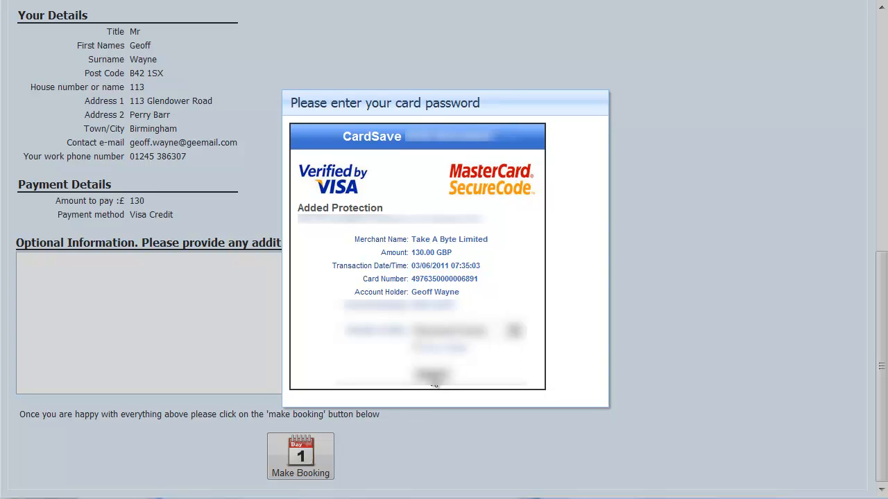
click(434, 378)
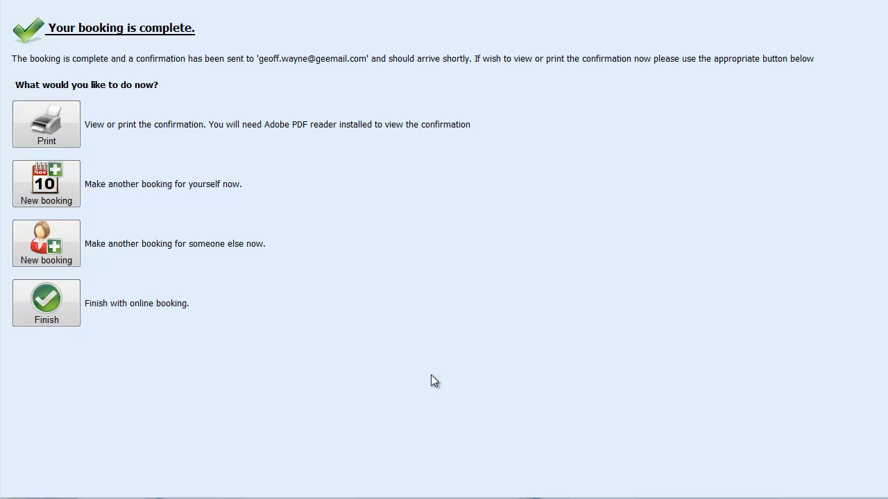
Check the PDF confirmation shows £130.00 CBT paid with zero balance, then finish online booking.
click(31, 118)
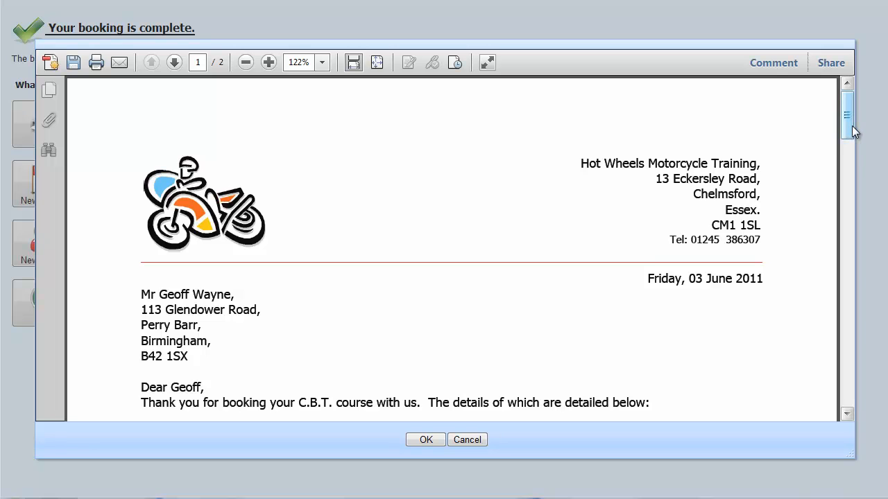
drag(851, 126, 848, 179)
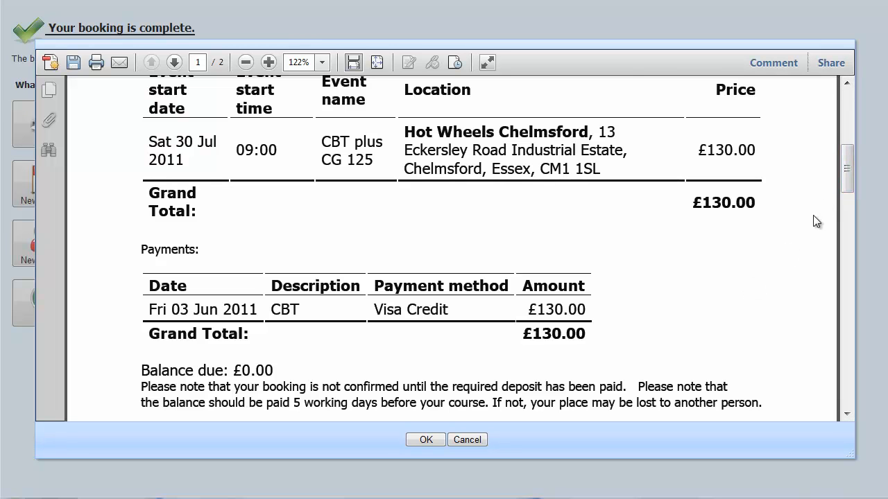
drag(846, 176, 843, 268)
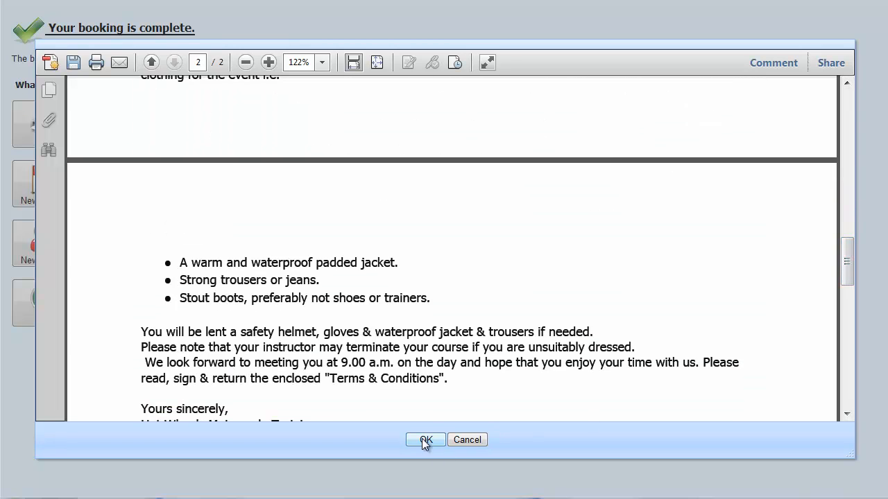
click(424, 441)
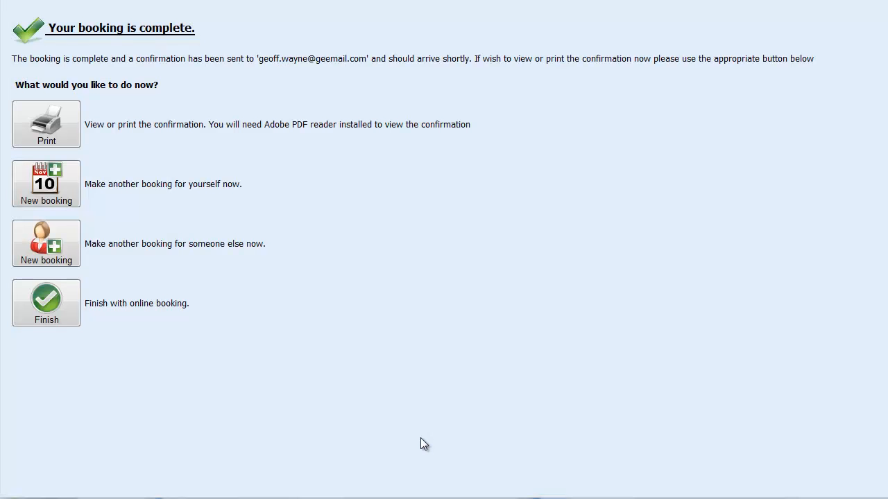
click(43, 305)
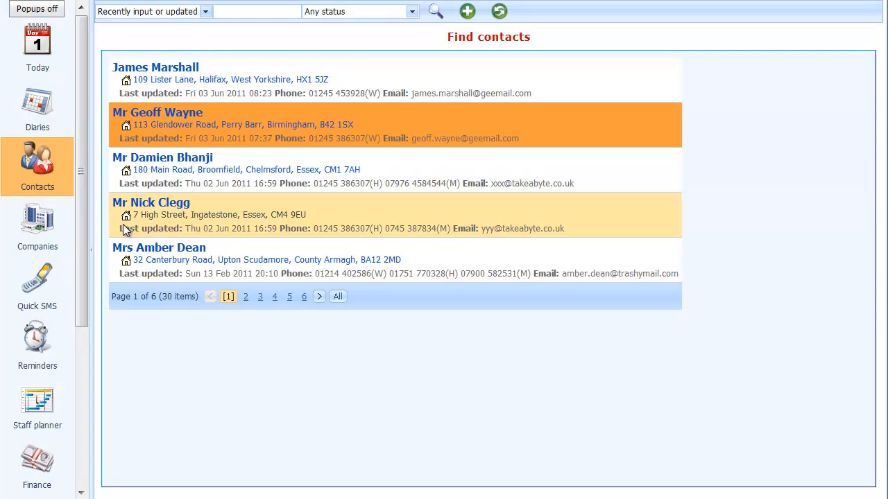
Open the customer's record and its 30 Jul 2011 CBT £130.00 Visa Credit payment.
click(225, 118)
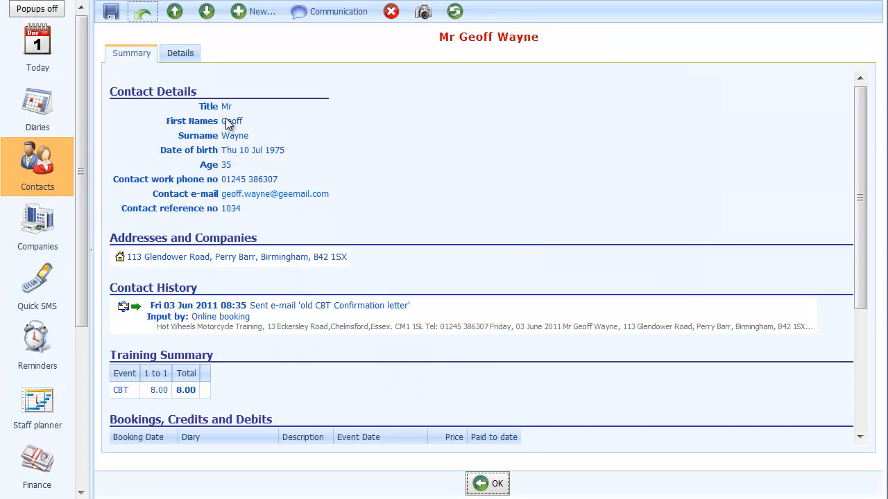
scroll(423, 266, down, 2)
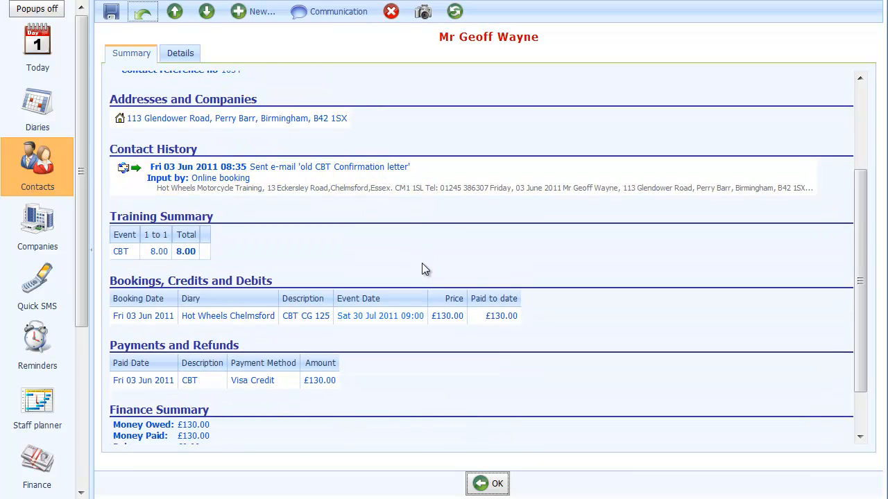
click(145, 380)
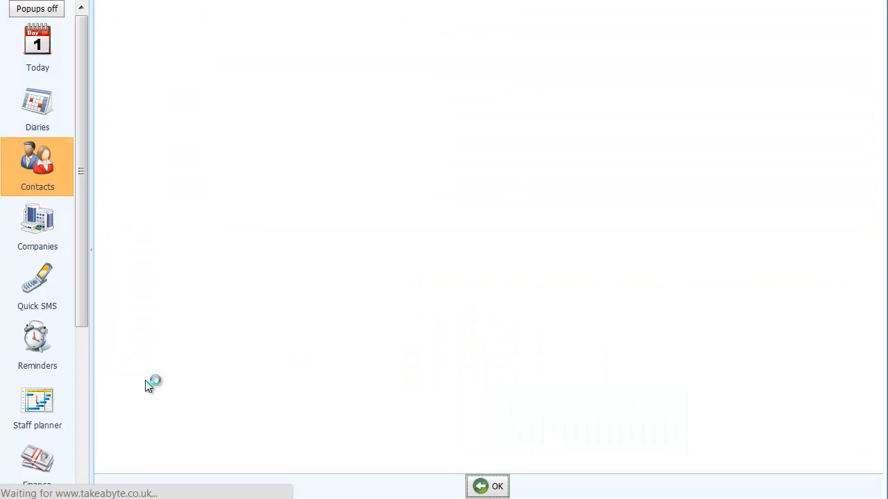